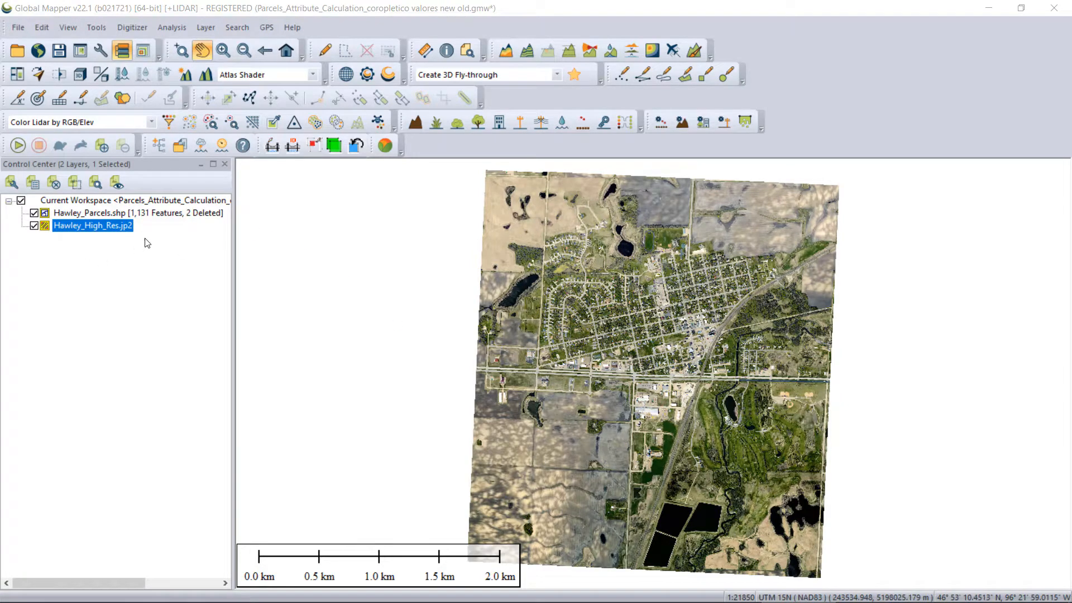
Hide the Hawley_High_Res.jp2 layer and display the feature information of a parcel in the town's residential area.
left_click(34, 226)
scroll(644, 324, "up", 1)
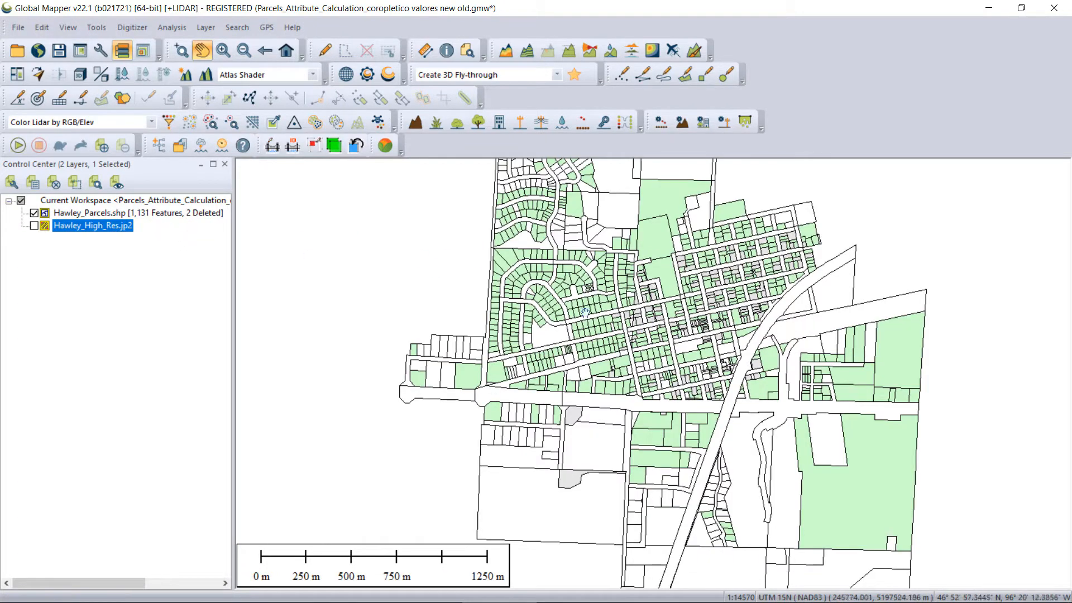
left_click(447, 50)
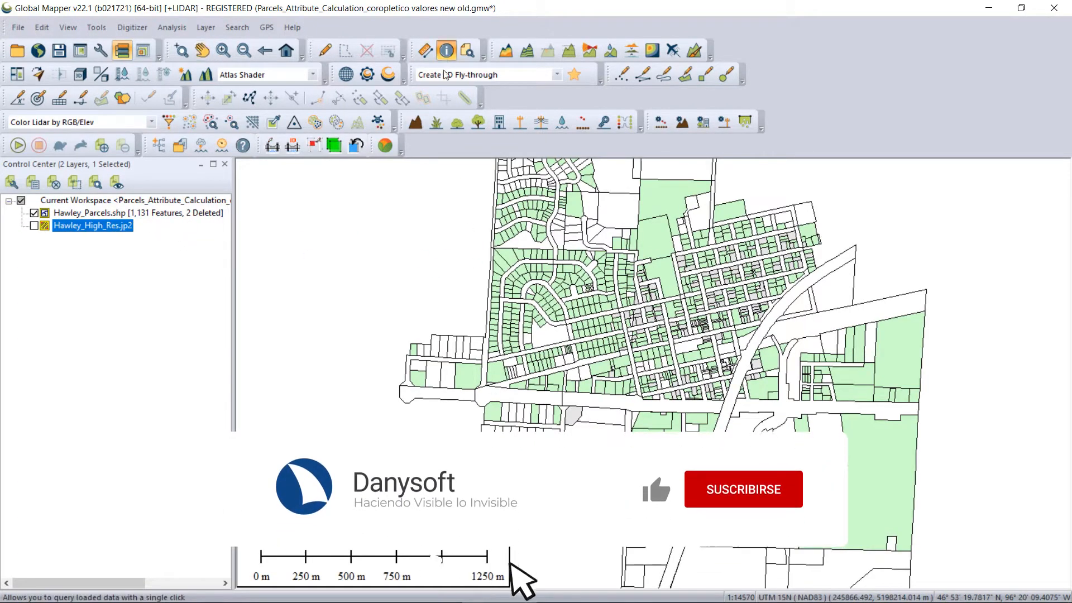
left_click(584, 309)
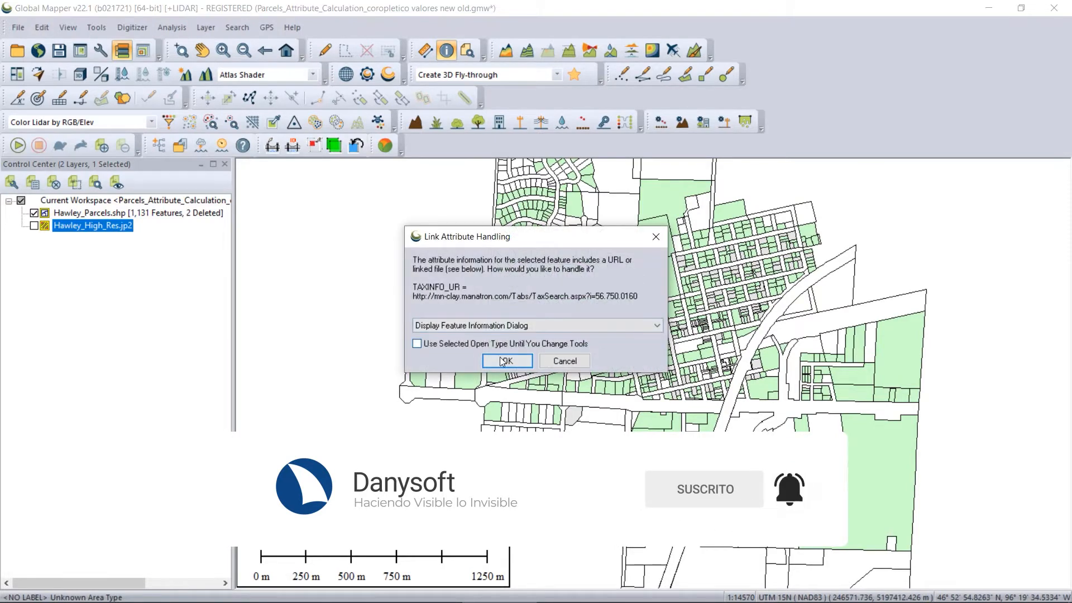
left_click(502, 359)
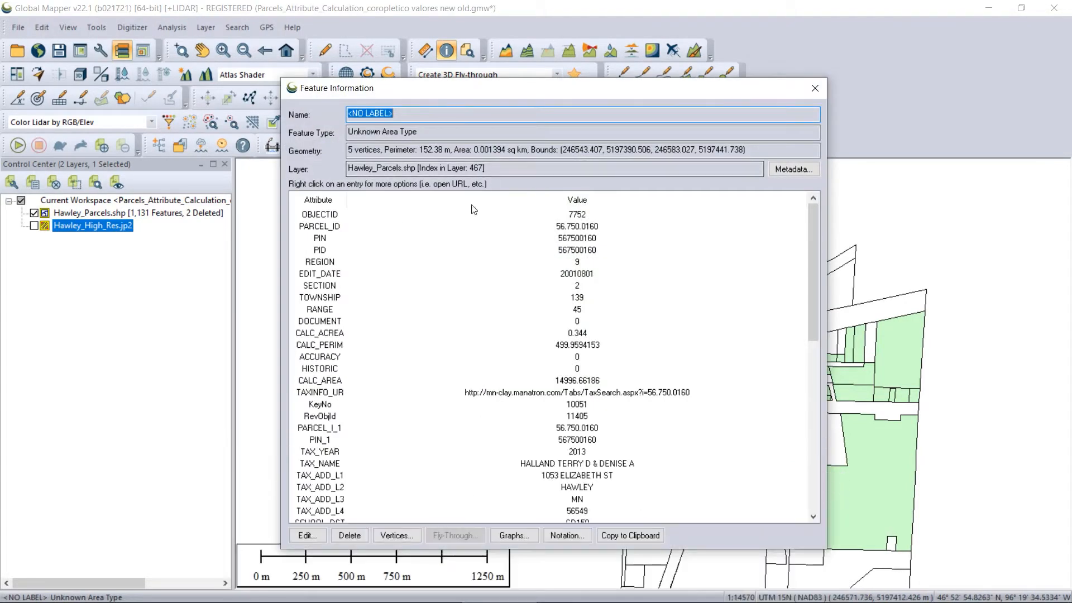
Examine the parcel's attributes, from identifiers, region and edit date to value per square foot and building age, and close its information.
left_click(310, 214)
left_click(323, 229)
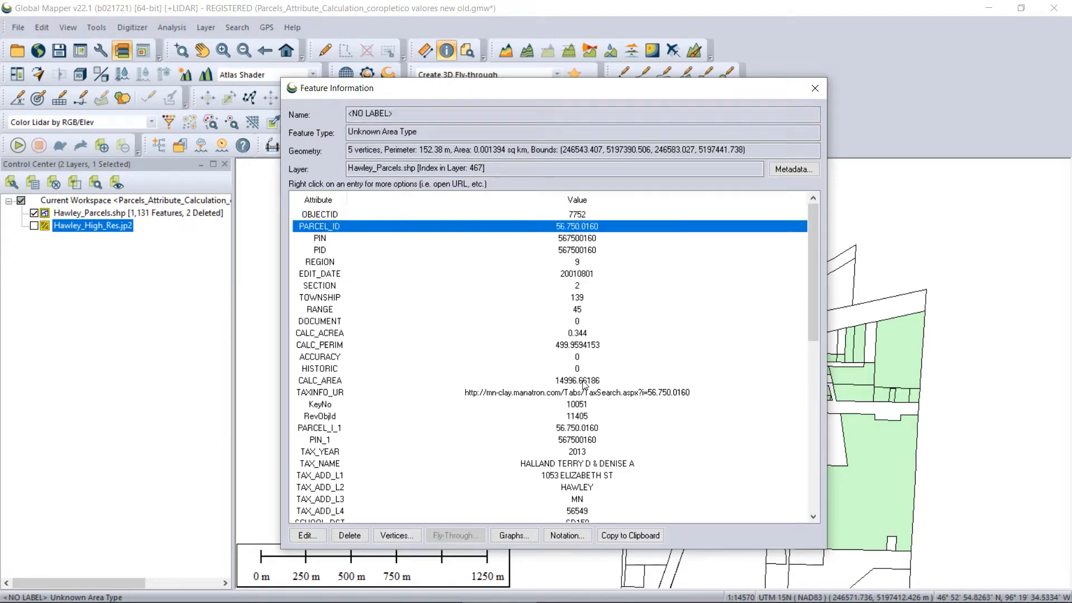
scroll(584, 385, "down", 13)
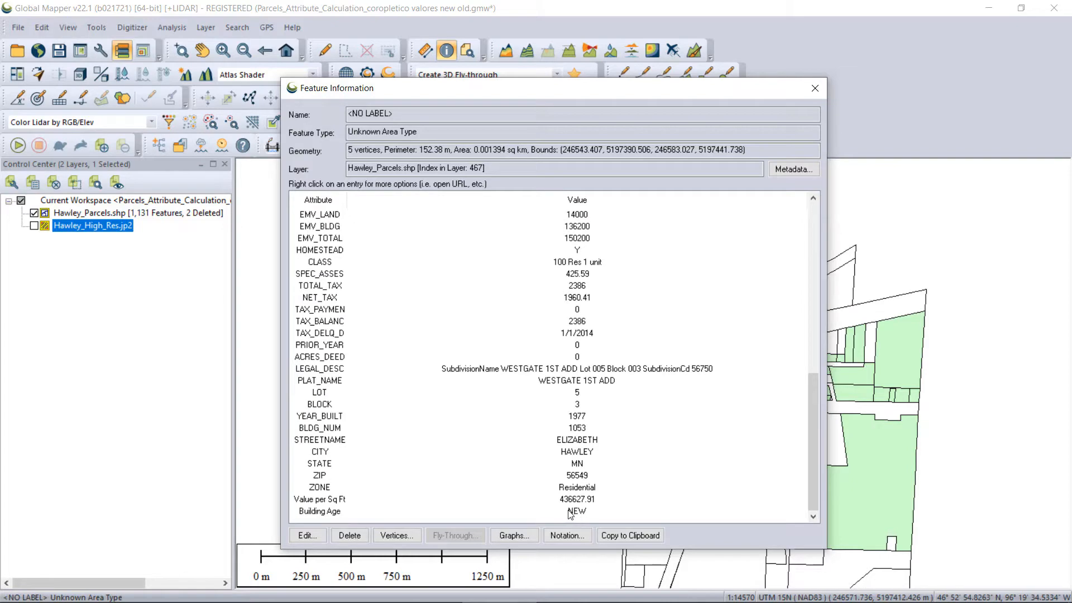
scroll(449, 349, "up", 5)
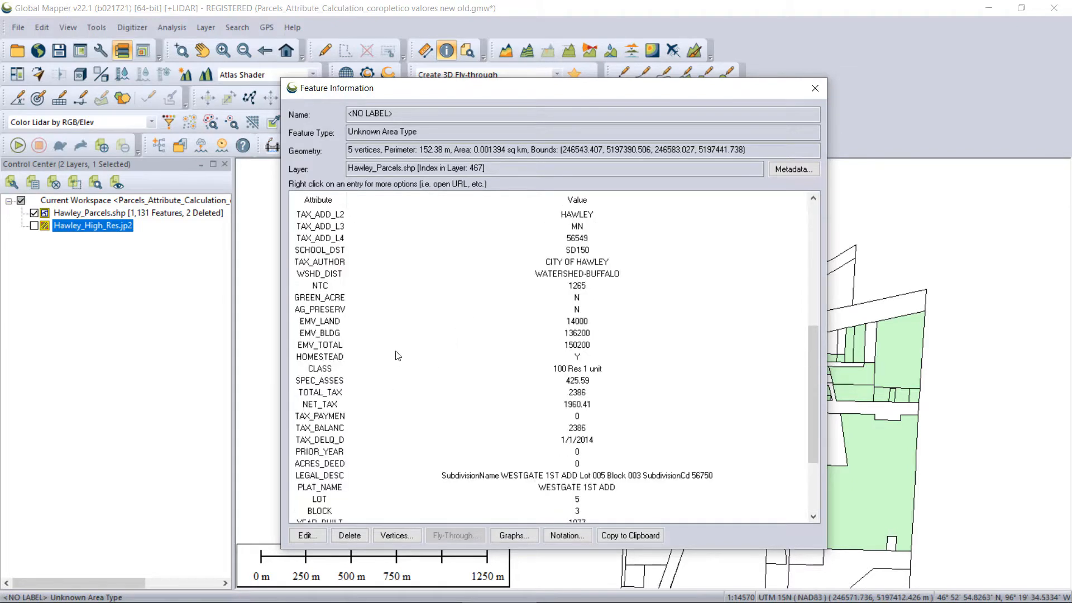
scroll(391, 340, "up", 4)
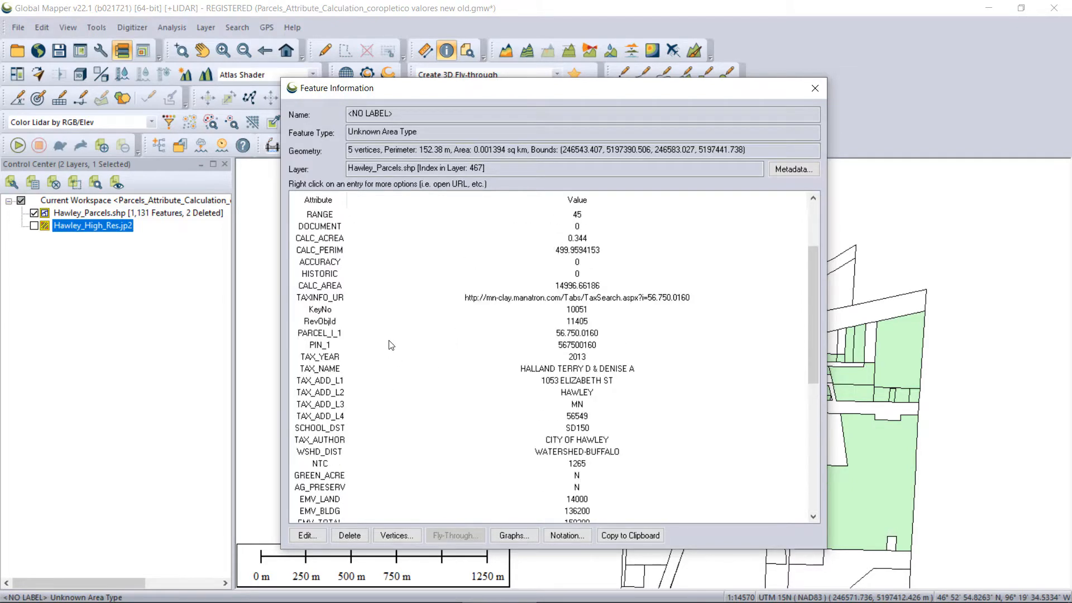
scroll(402, 327, "up", 2)
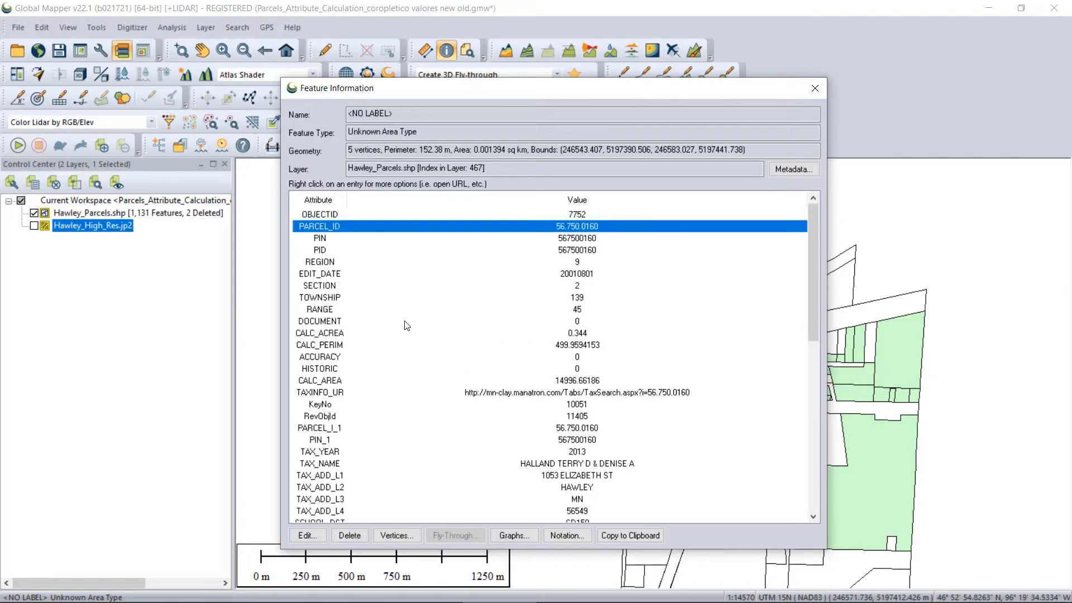
left_click(330, 262)
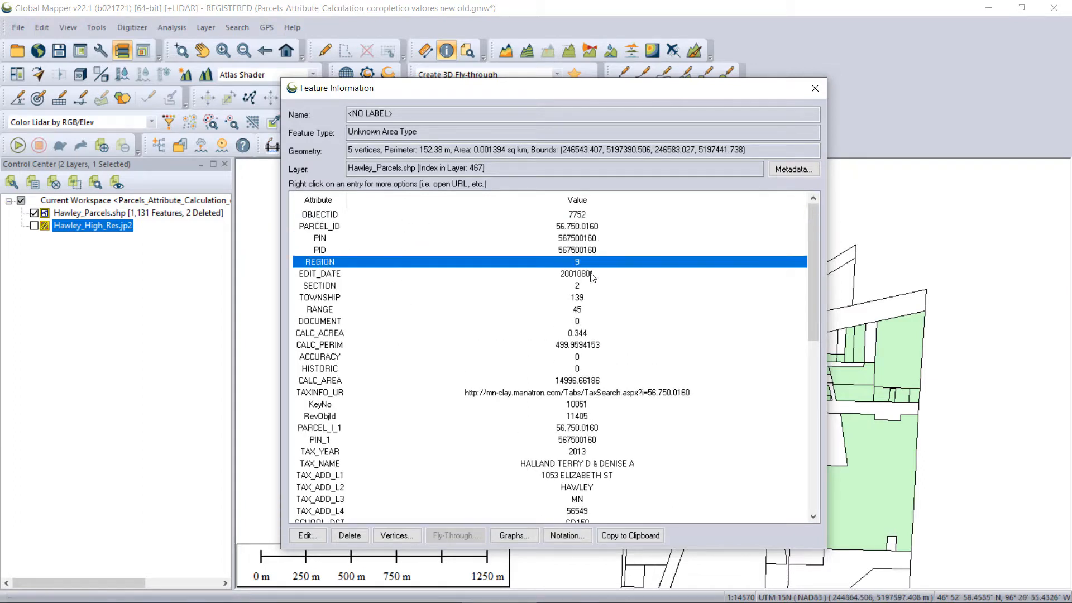
left_click(345, 274)
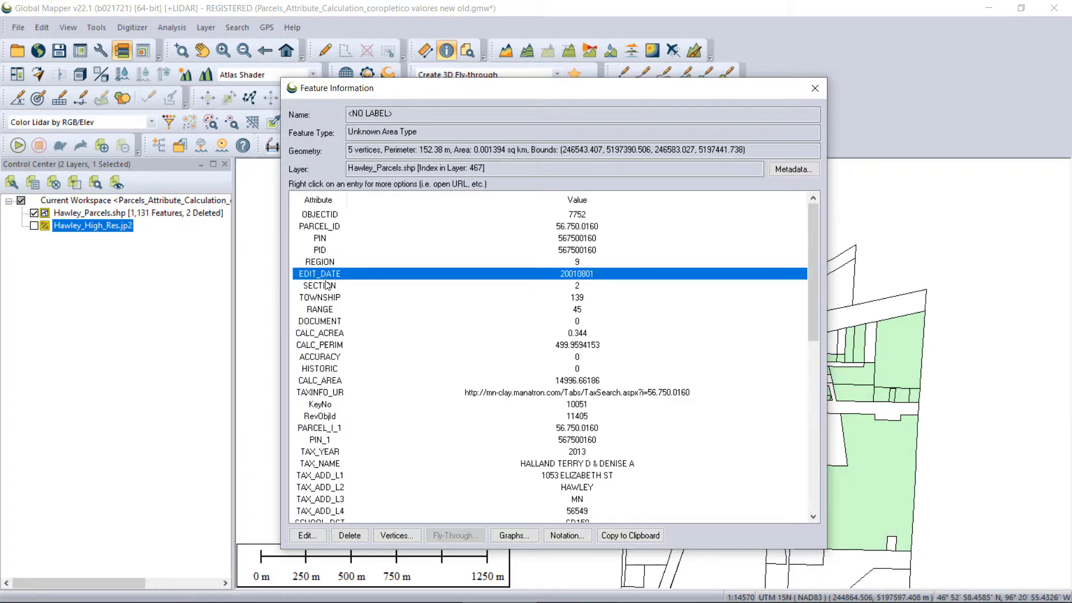
left_click(329, 286)
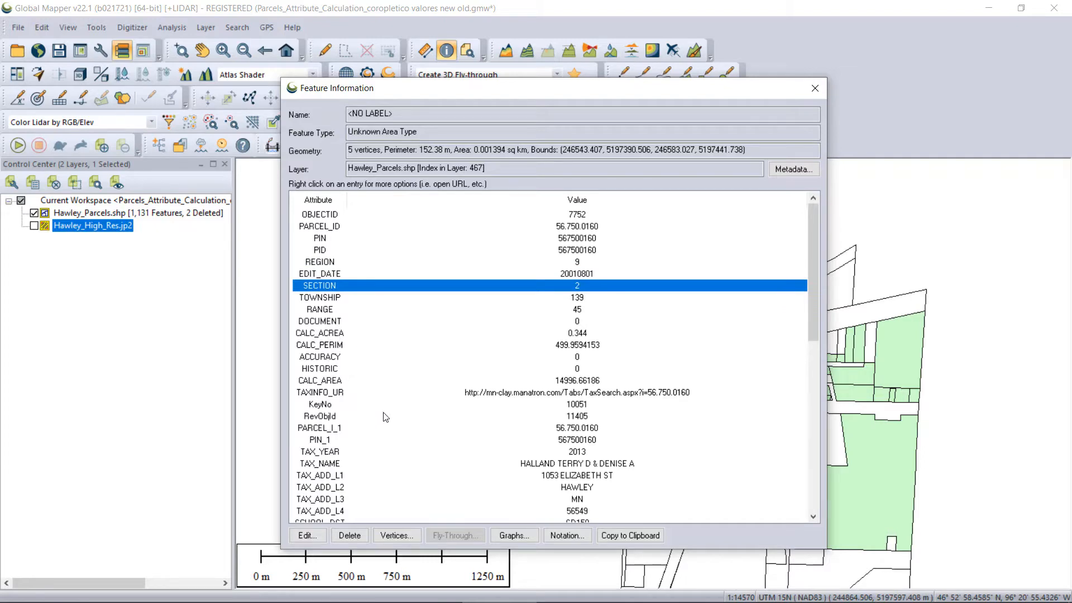
left_click(822, 92)
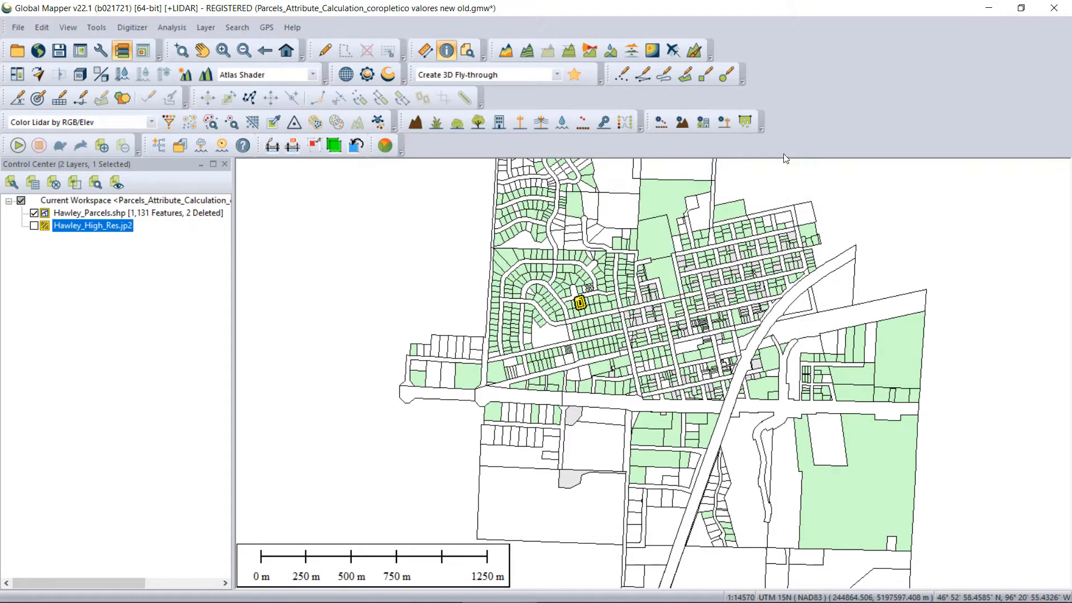
Search all enabled vector layers for every feature name and widen the Feature Name and Feature Type columns in the results.
left_click(466, 51)
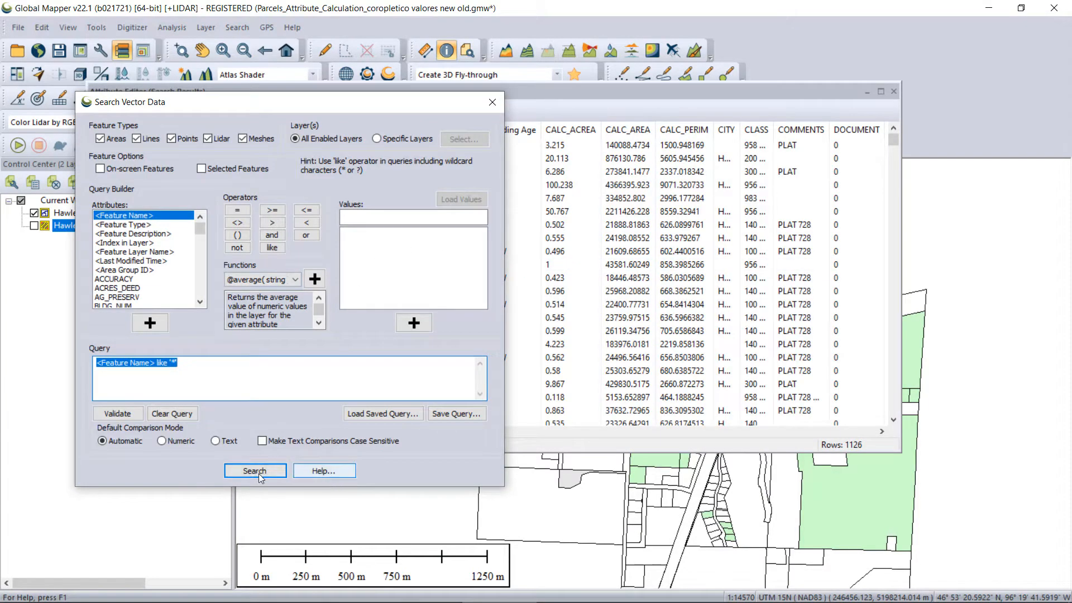
left_click(492, 101)
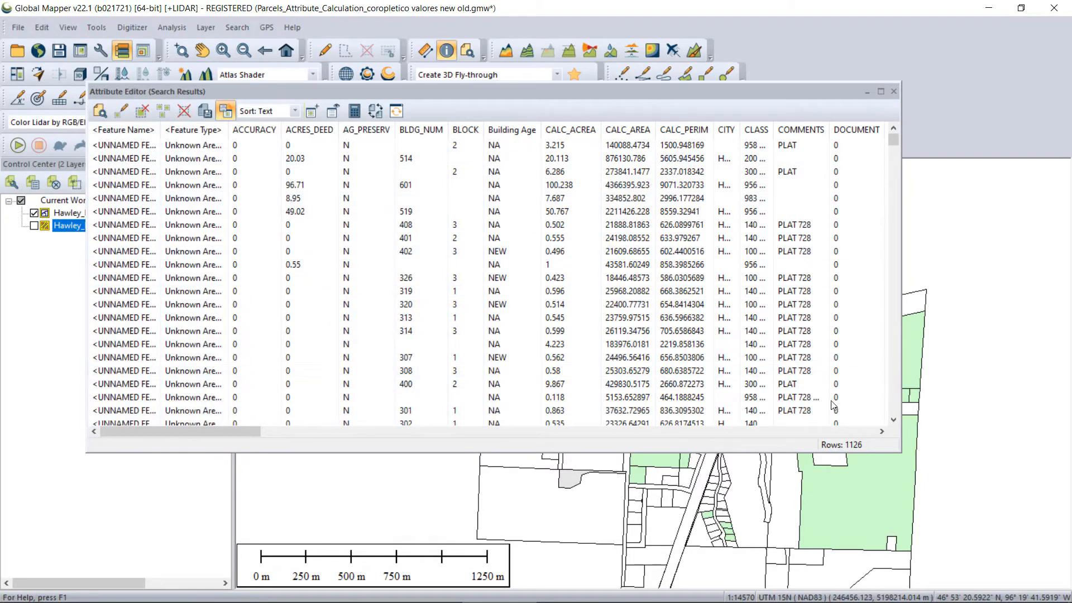
double_click(162, 129)
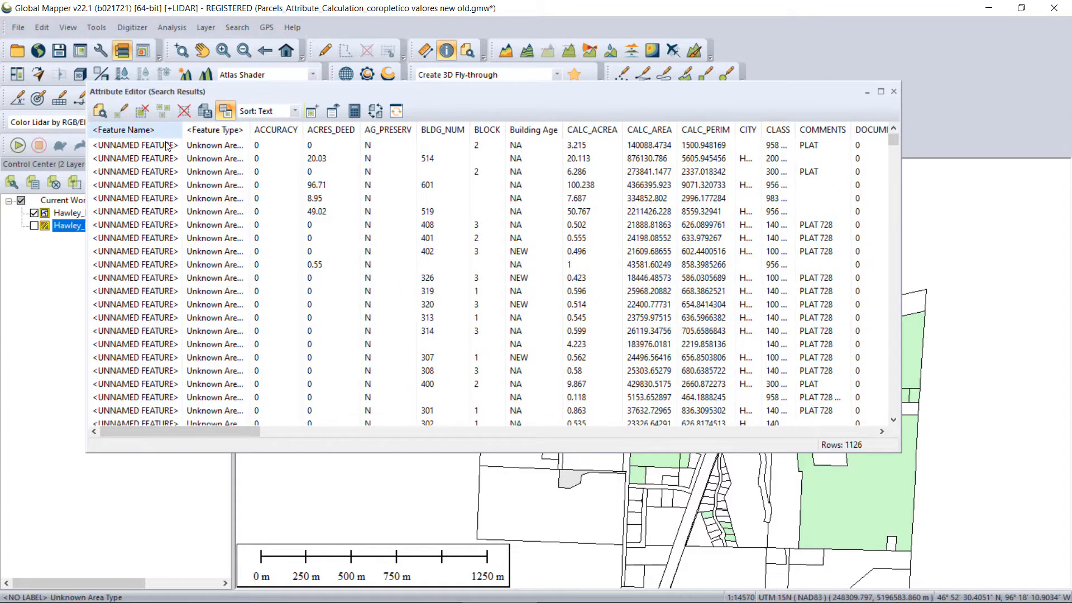
scroll(161, 226, "down", 6)
scroll(160, 227, "down", 5)
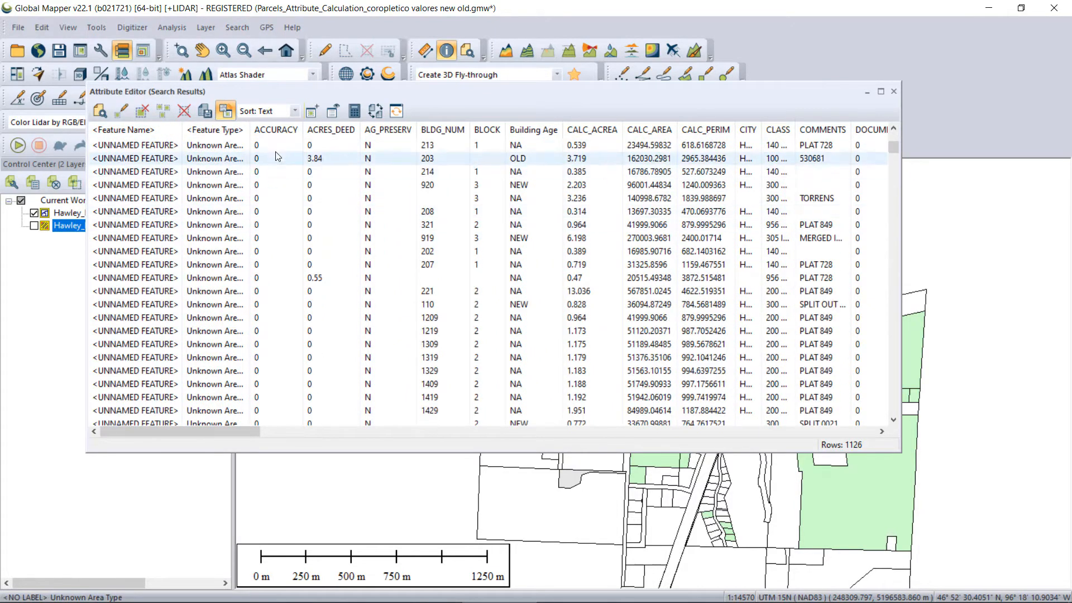
left_click_drag(250, 130, 279, 130)
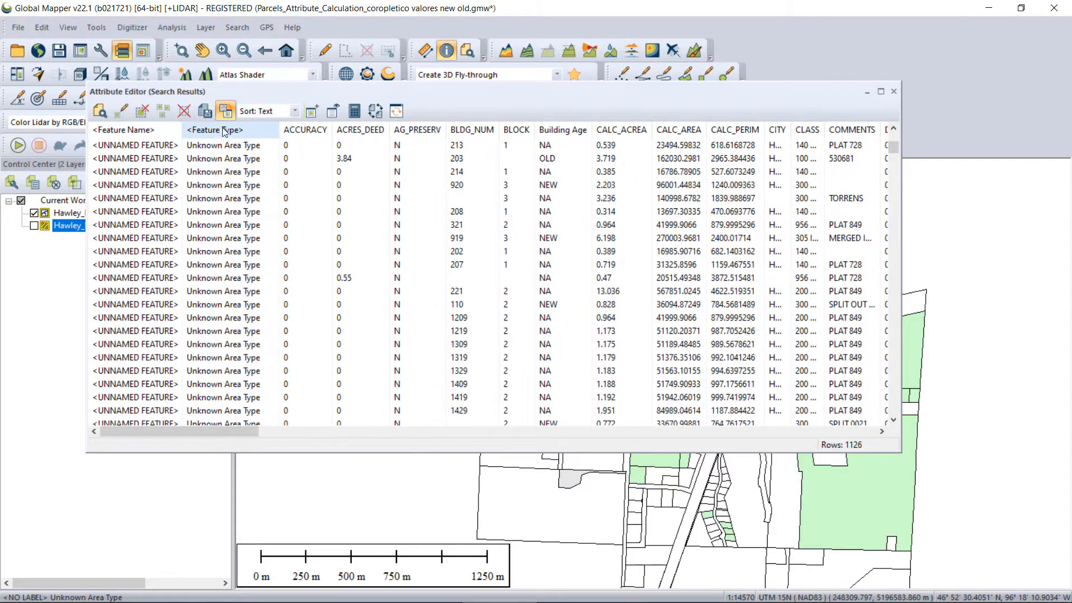
Sort the search results by the BLOCK attribute in both directions and look through the rows.
left_click(512, 134)
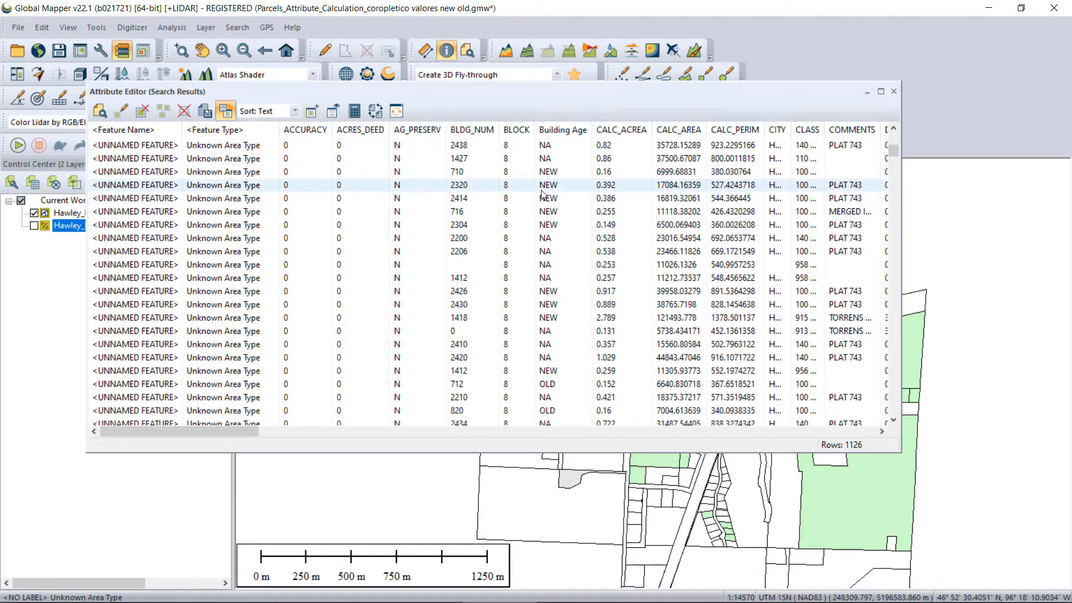
left_click(519, 130)
scroll(517, 173, "down", 15)
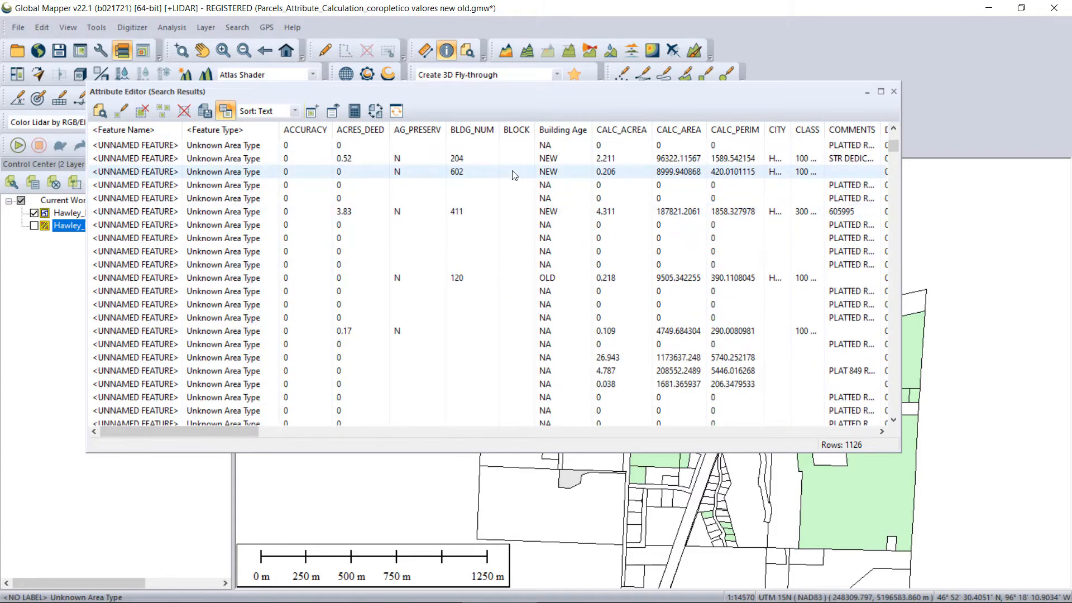
scroll(513, 175, "down", 15)
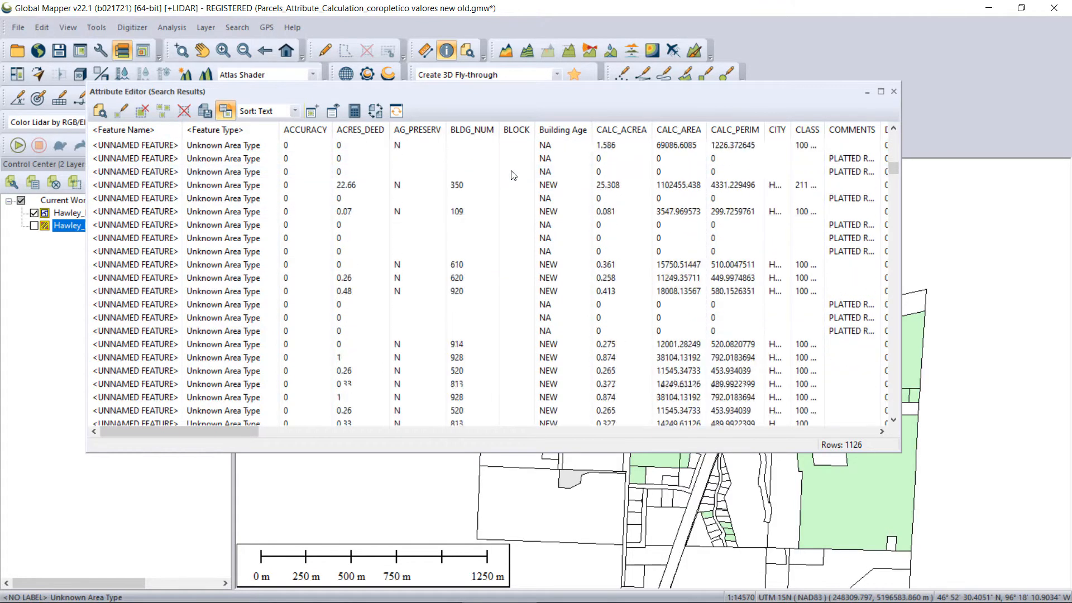
scroll(514, 185, "down", 6)
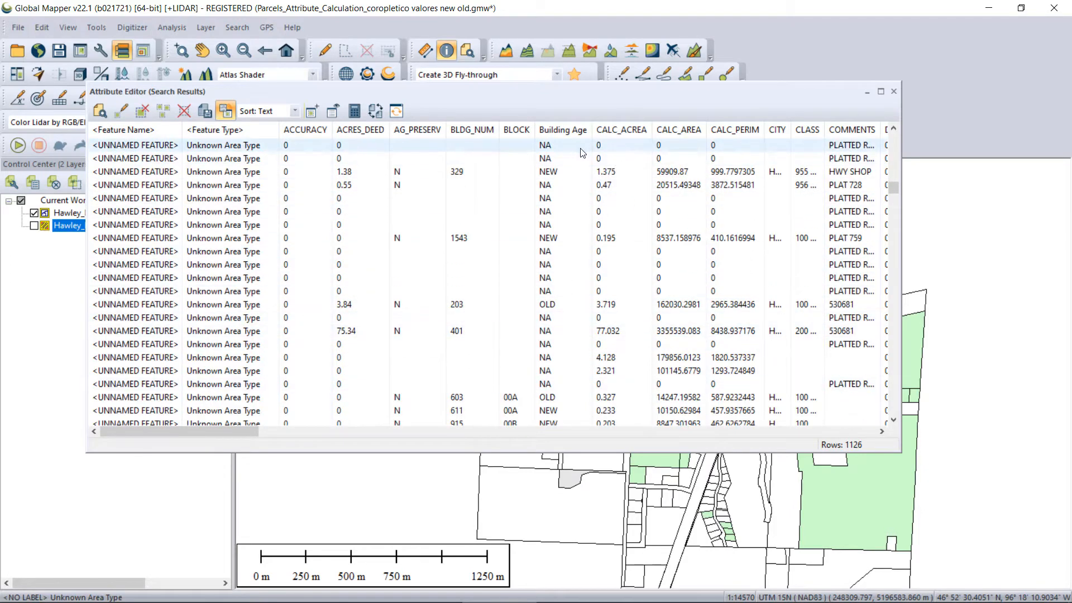
Widen the Building Age column, sort the parcels by it and browse the NA, NEW and OLD records.
left_click_drag(591, 126, 600, 127)
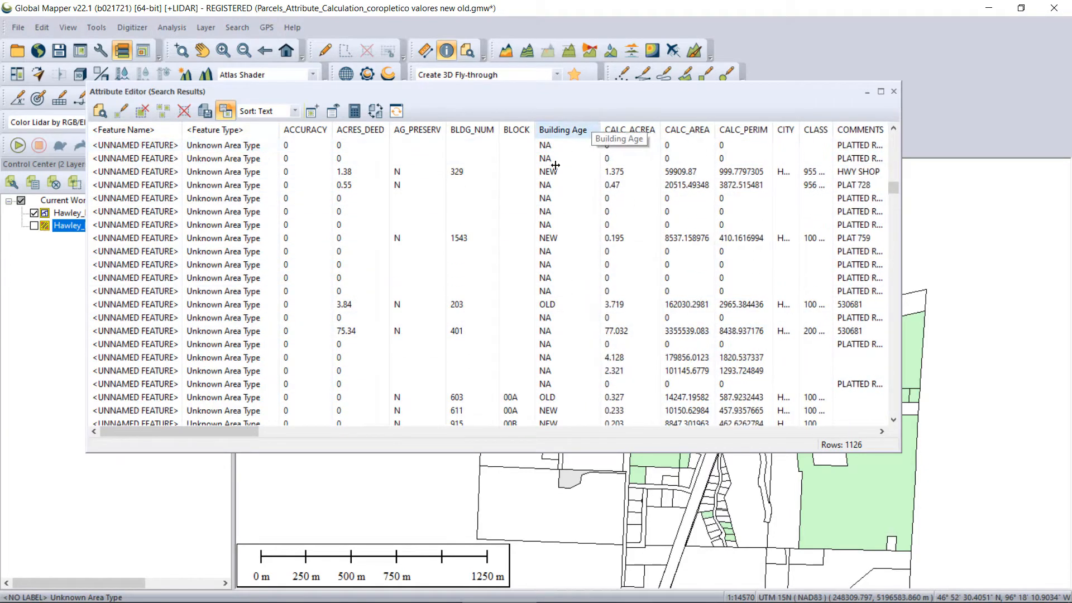
left_click(565, 134)
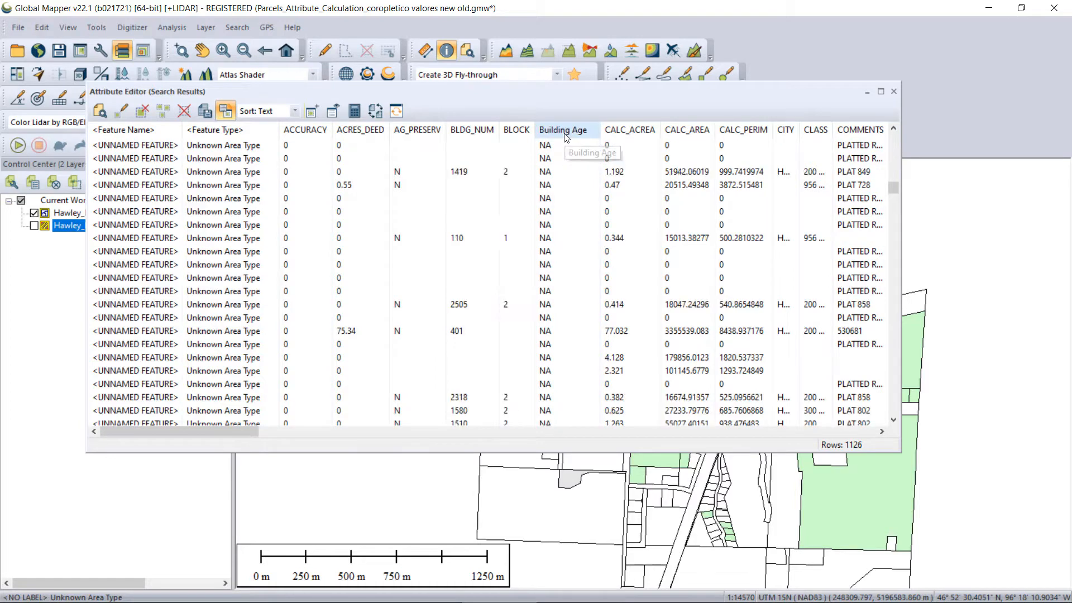
scroll(566, 139, "down", 8)
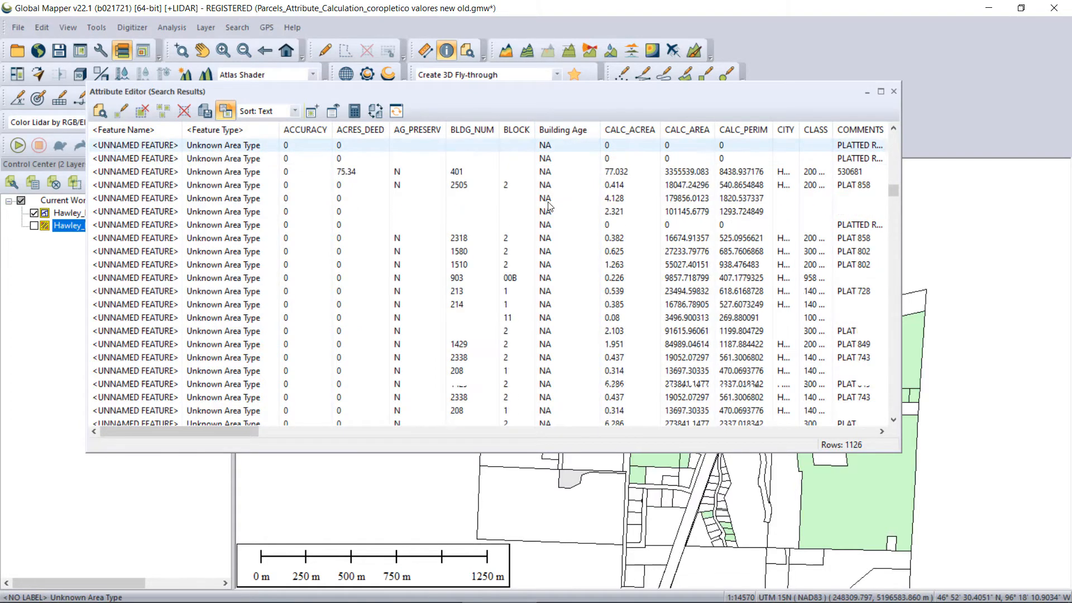
scroll(568, 141, "down", 6)
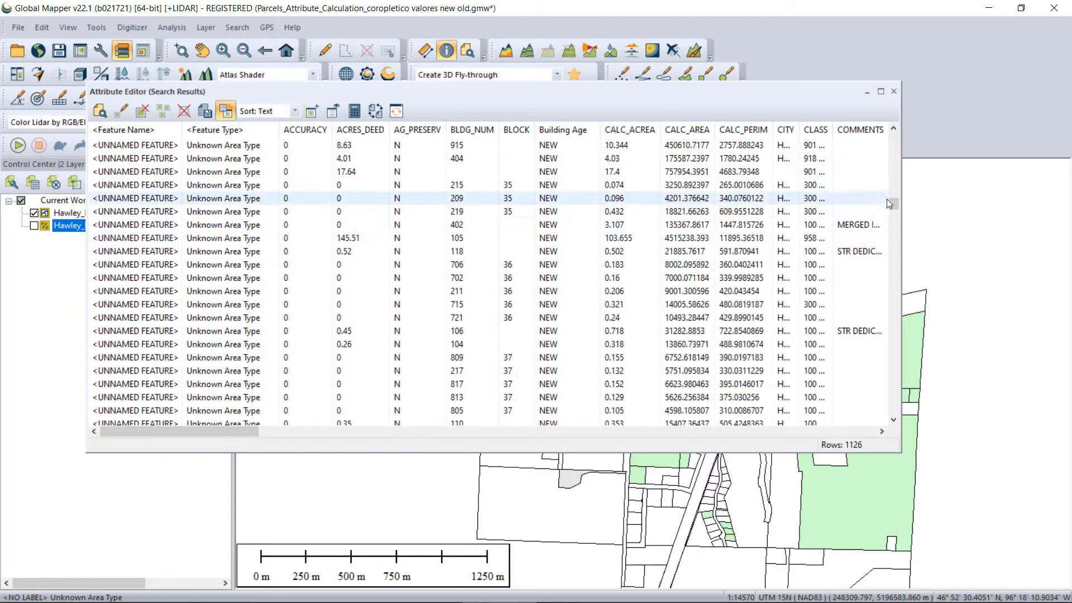
left_click_drag(895, 205, 894, 267)
left_click_drag(910, 305, 882, 144)
scroll(826, 148, "down", 1)
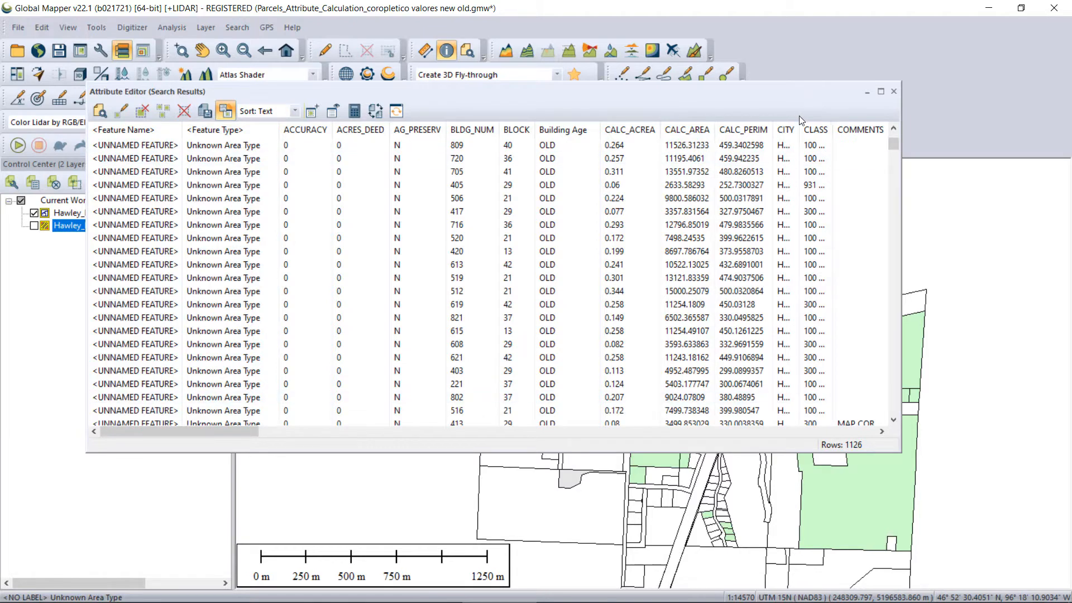
Widen the CITY, CLASS and COMMENTS columns of the attribute table so their values are readable.
left_click_drag(800, 129, 904, 428)
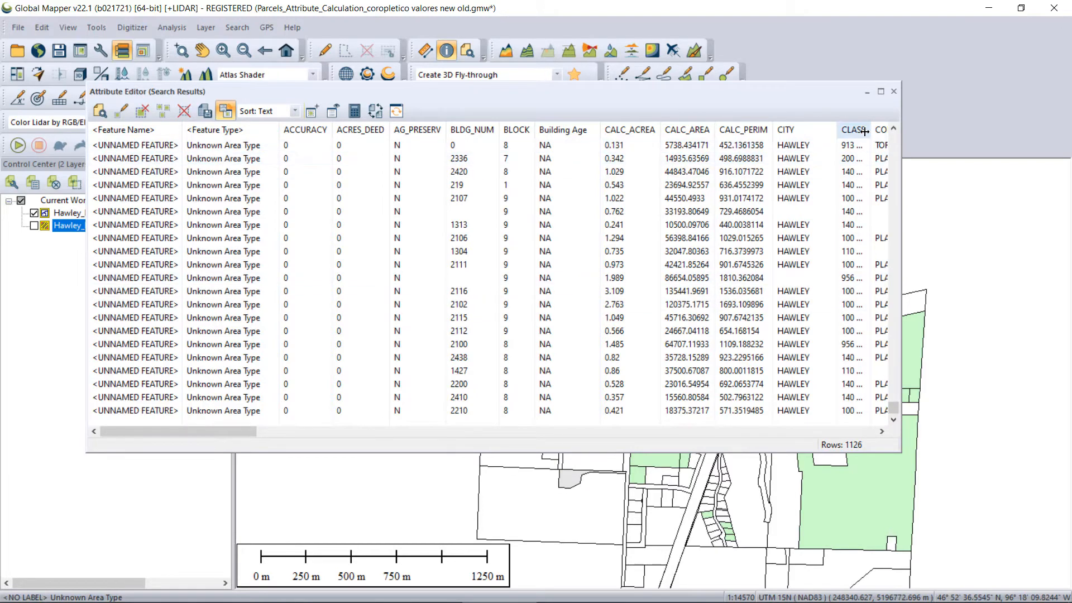
left_click_drag(866, 131, 921, 131)
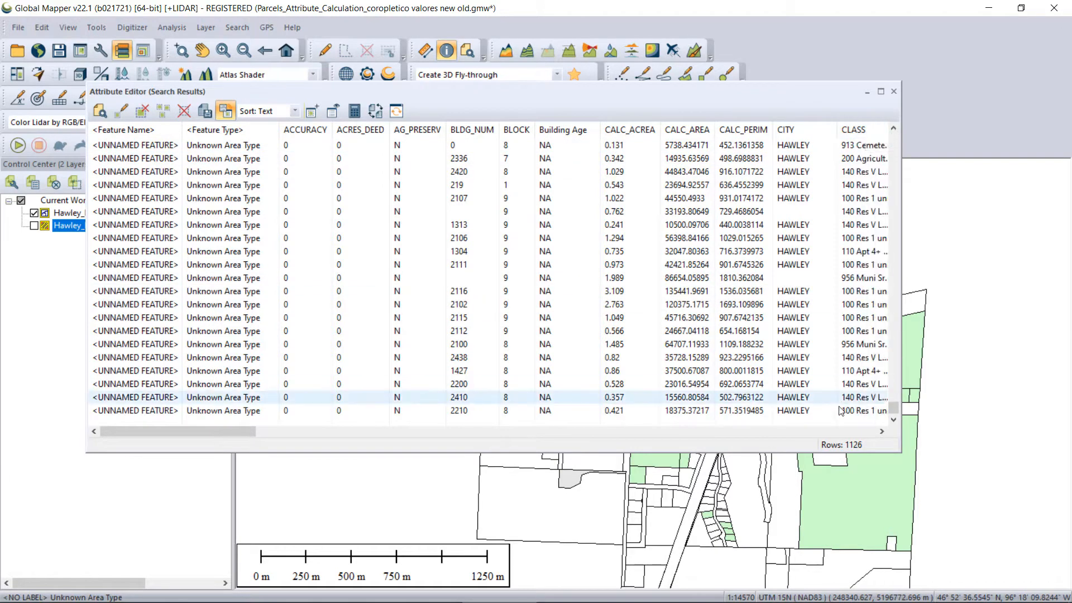
left_click_drag(220, 433, 294, 437)
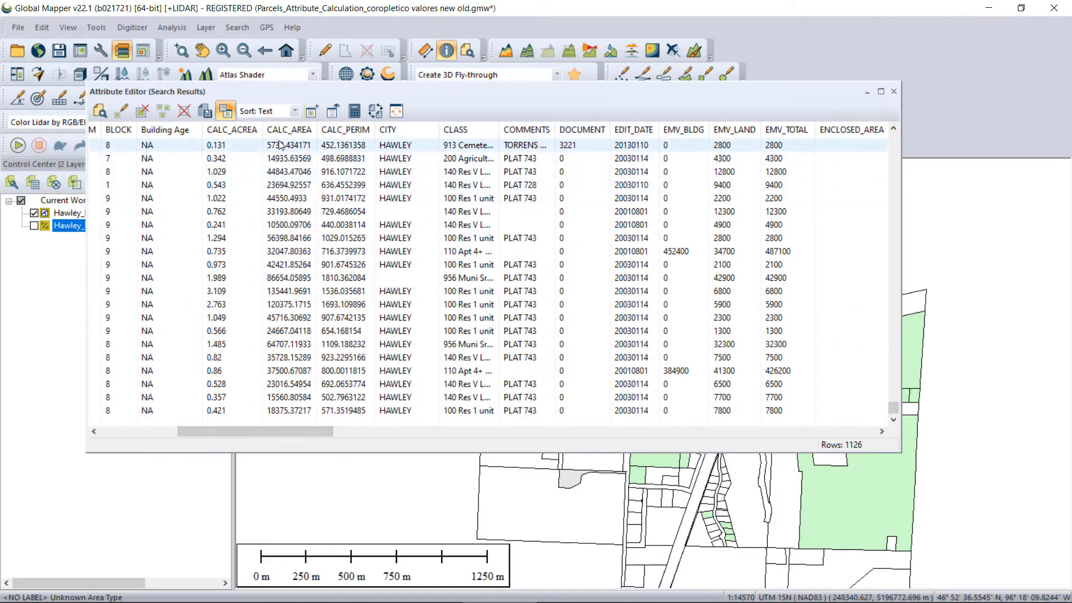
left_click_drag(499, 129, 547, 130)
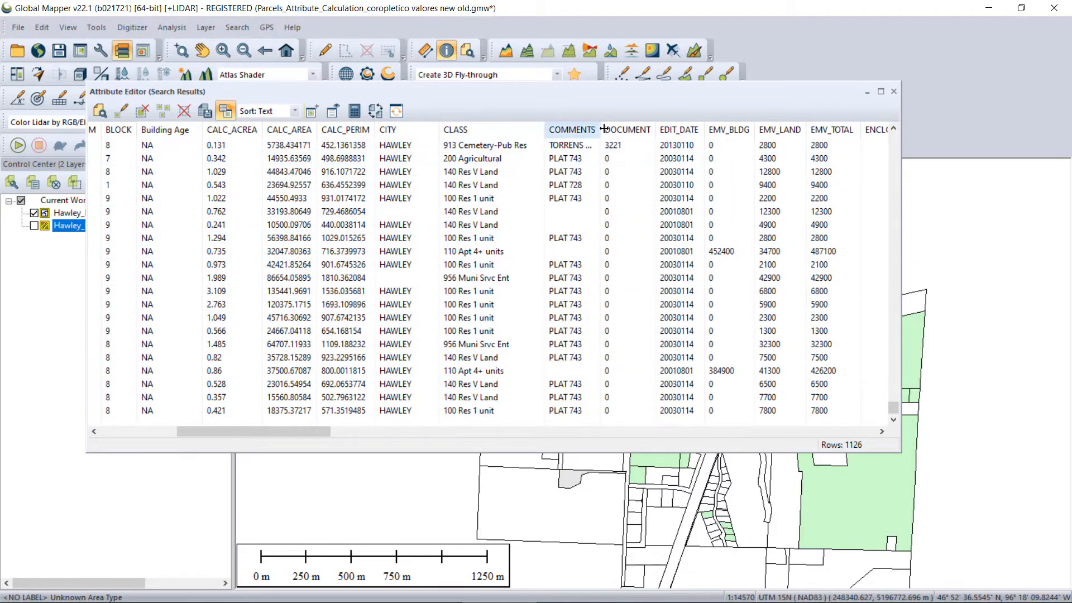
left_click_drag(601, 129, 621, 134)
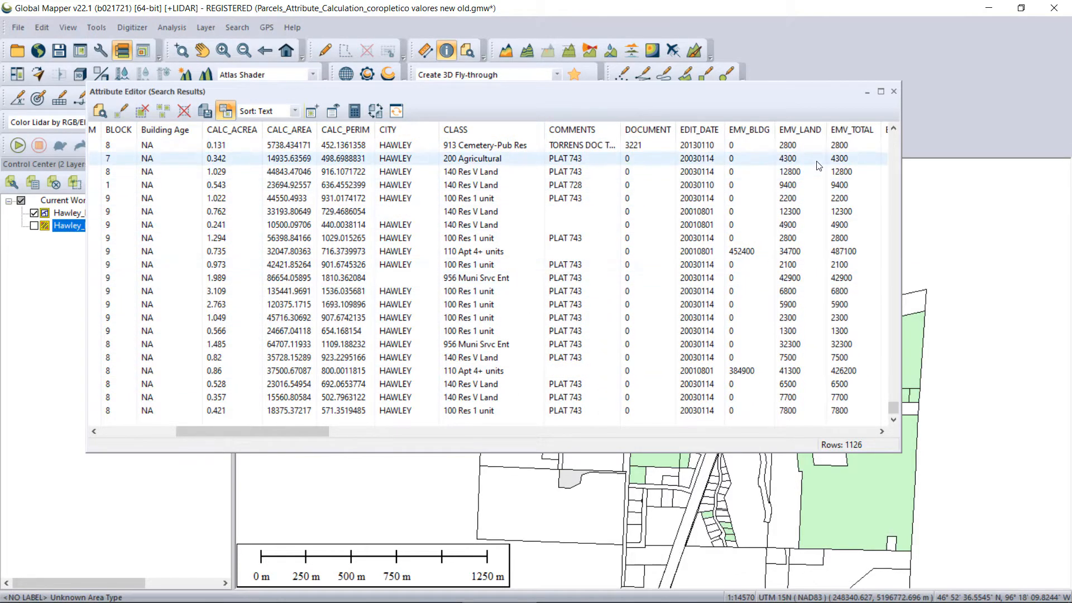
Close the attribute table and fit all loaded layers in the map view.
left_click(894, 91)
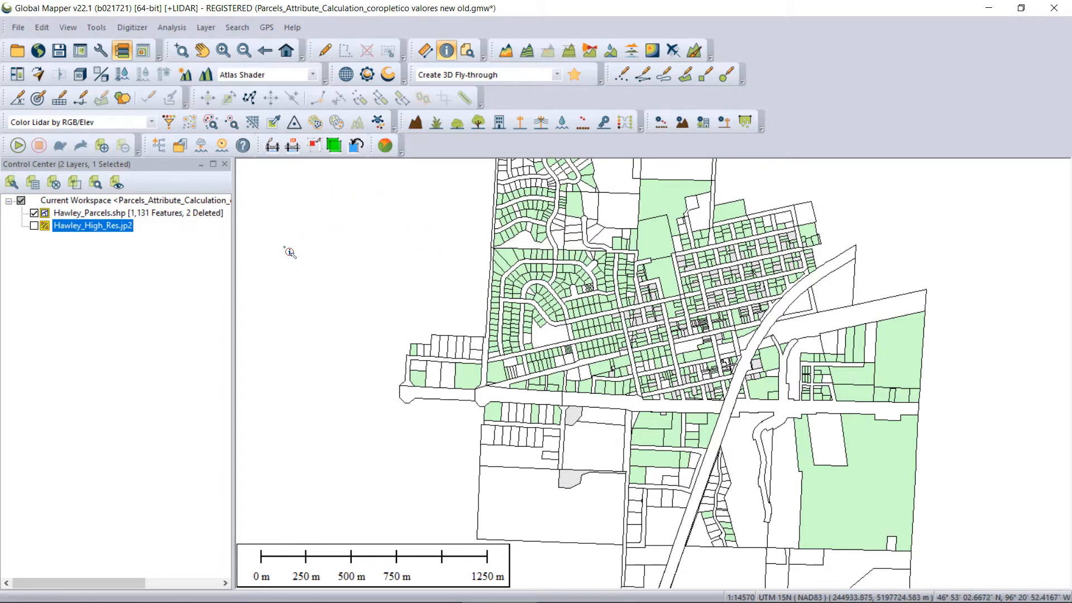
scroll(397, 260, "down", 1)
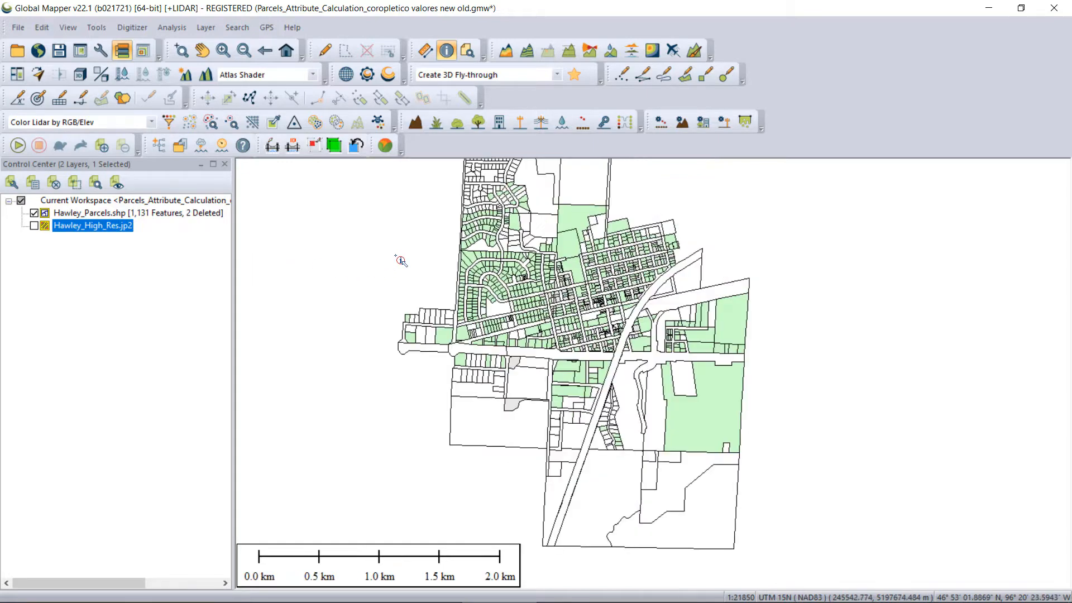
left_click(287, 50)
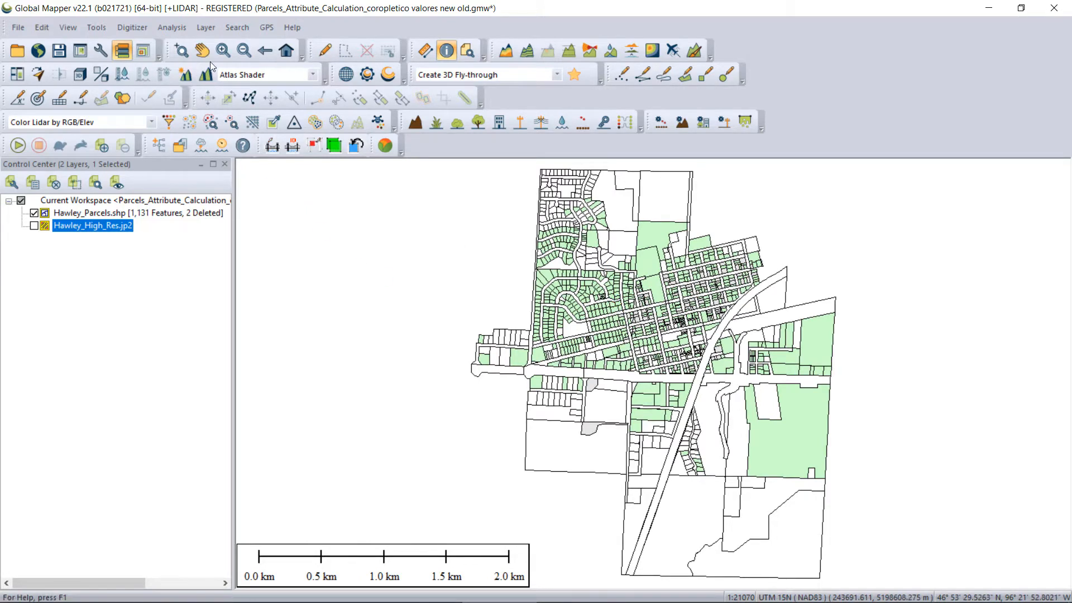
Create a new graph in the Graph and Chart Manager and set its type to Bar Graph.
left_click(182, 29)
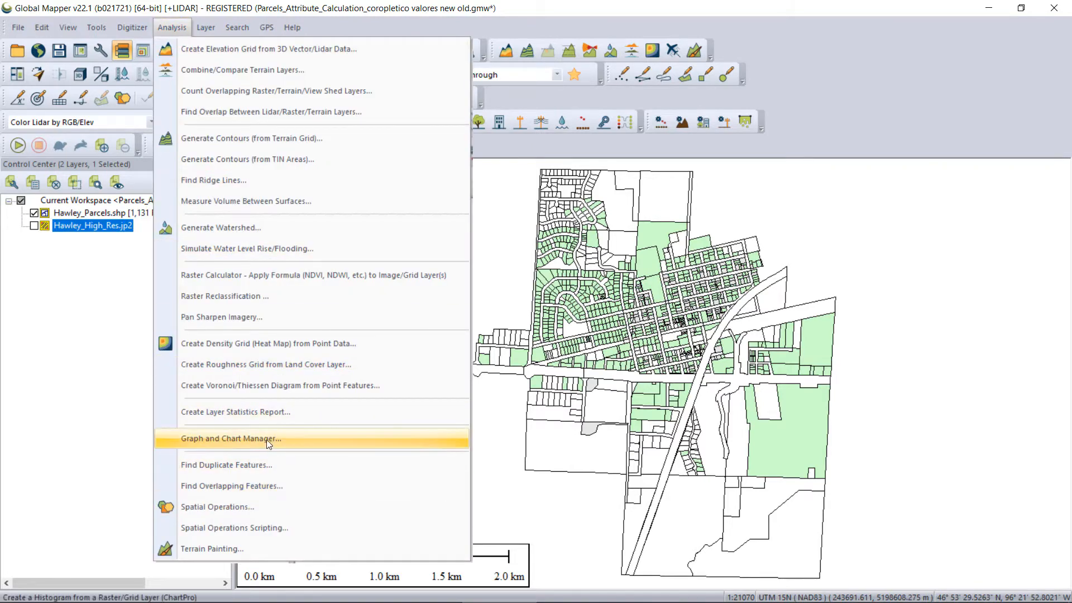
left_click(249, 440)
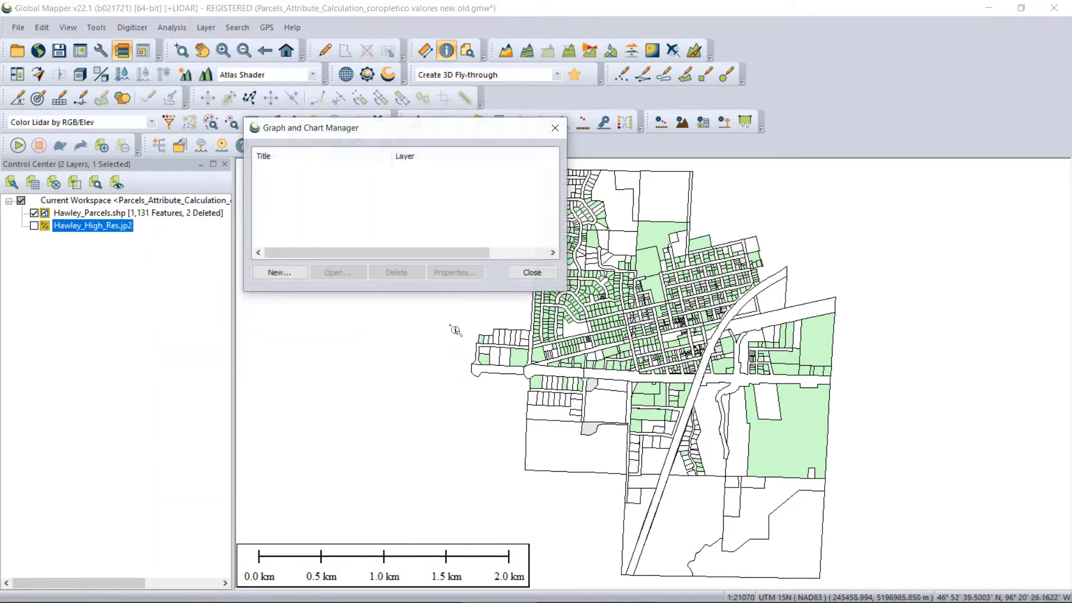
left_click(281, 272)
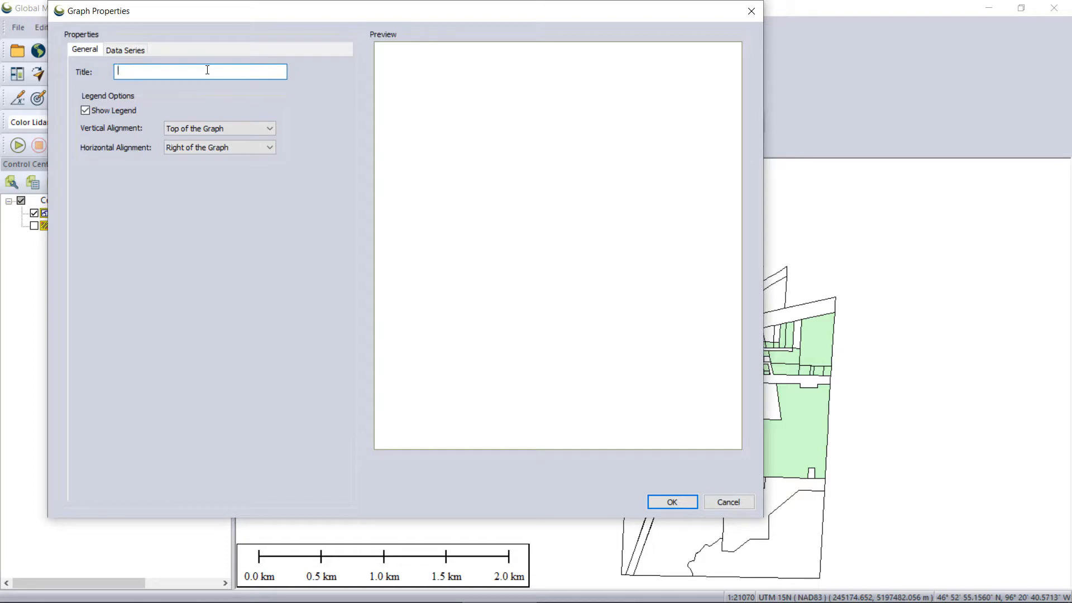
left_click(136, 49)
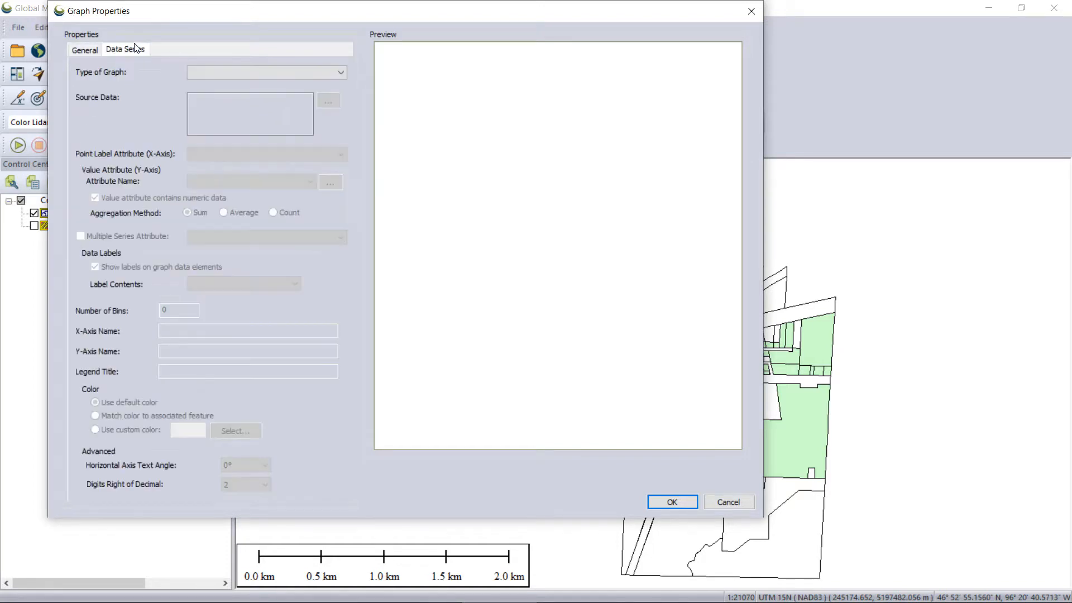
left_click(340, 72)
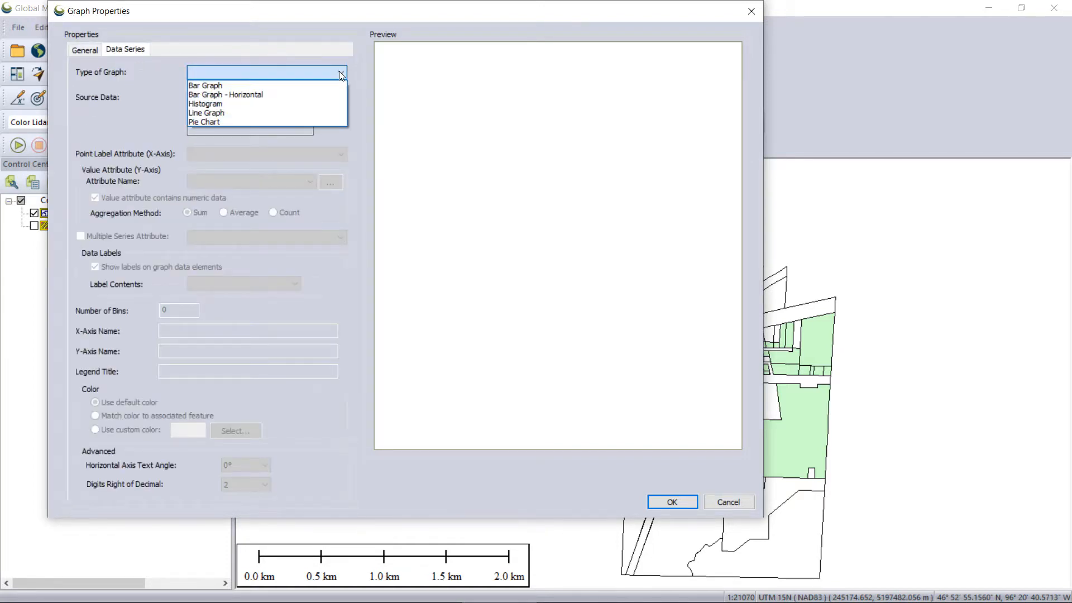
left_click(246, 86)
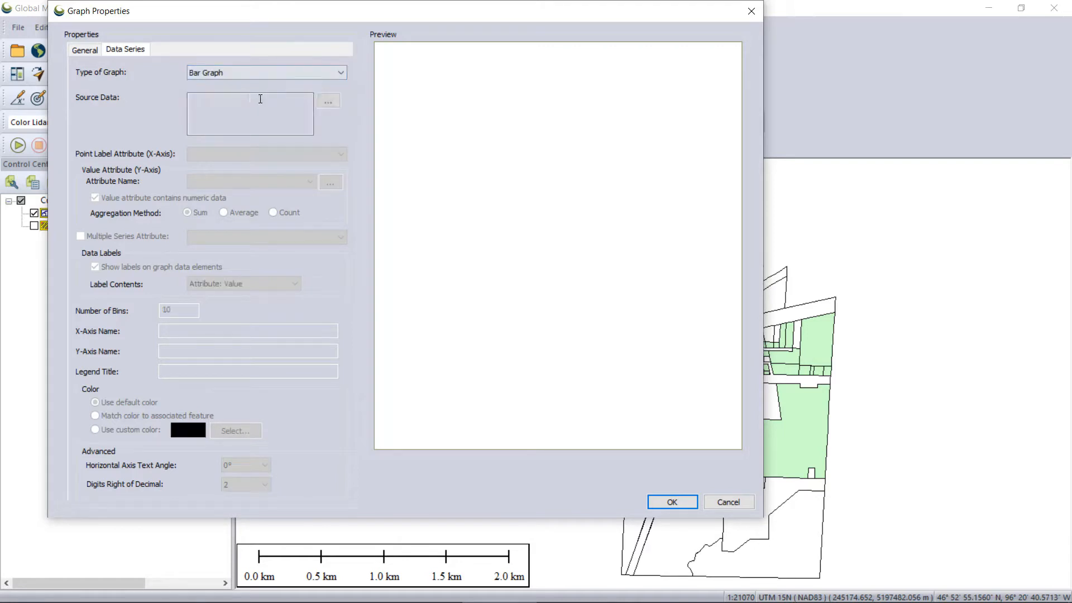
Assign the Hawley_Parcels.shp layer as the source data of the bar graph.
left_click(329, 101)
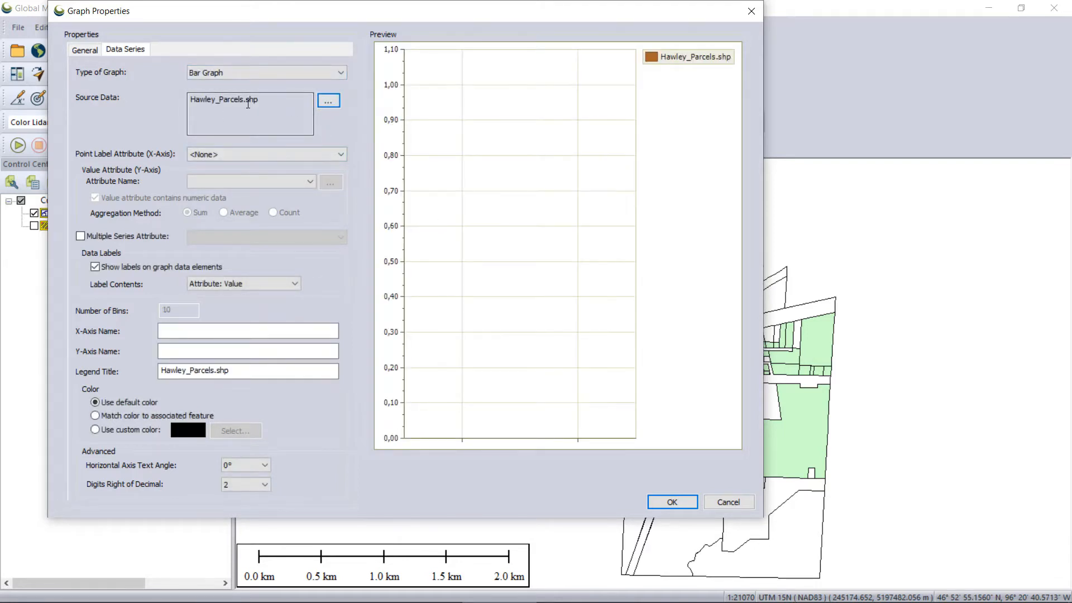
left_click_drag(259, 100, 217, 99)
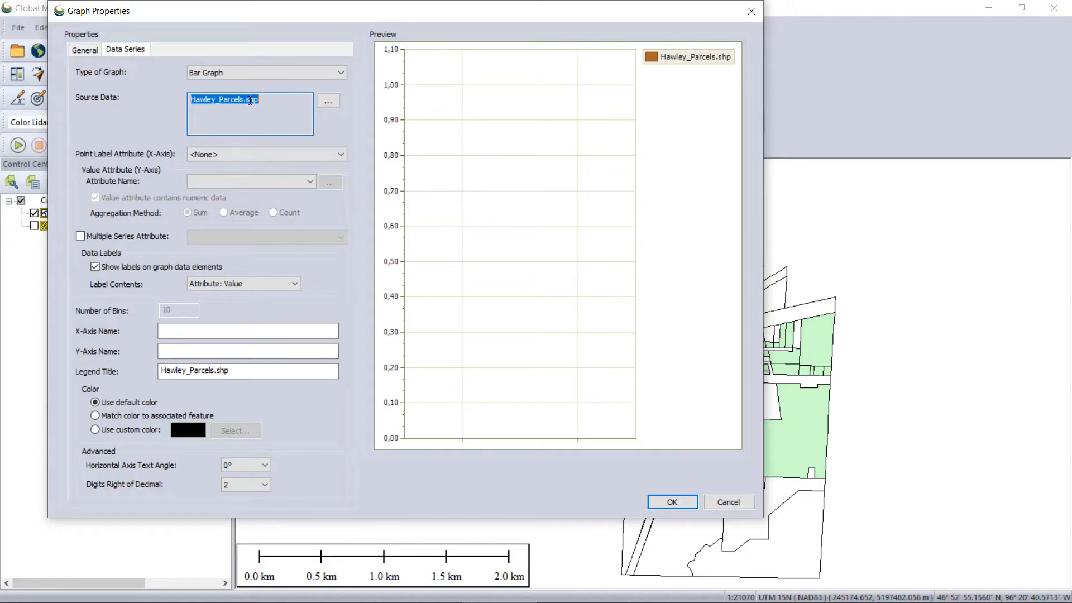
left_click(330, 104)
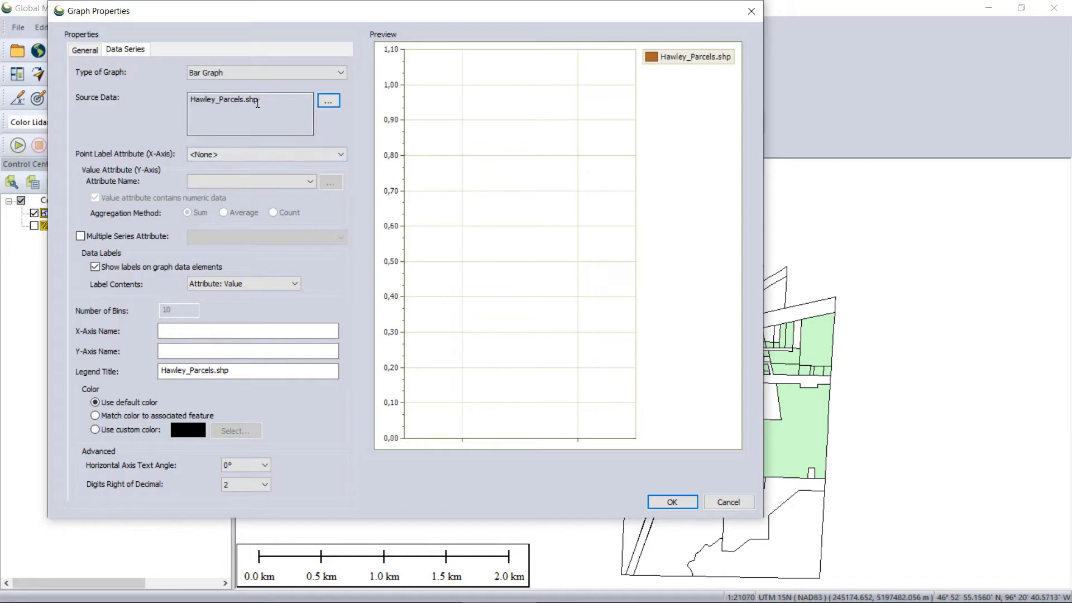
left_click_drag(259, 101, 250, 99)
key("ctrl+a")
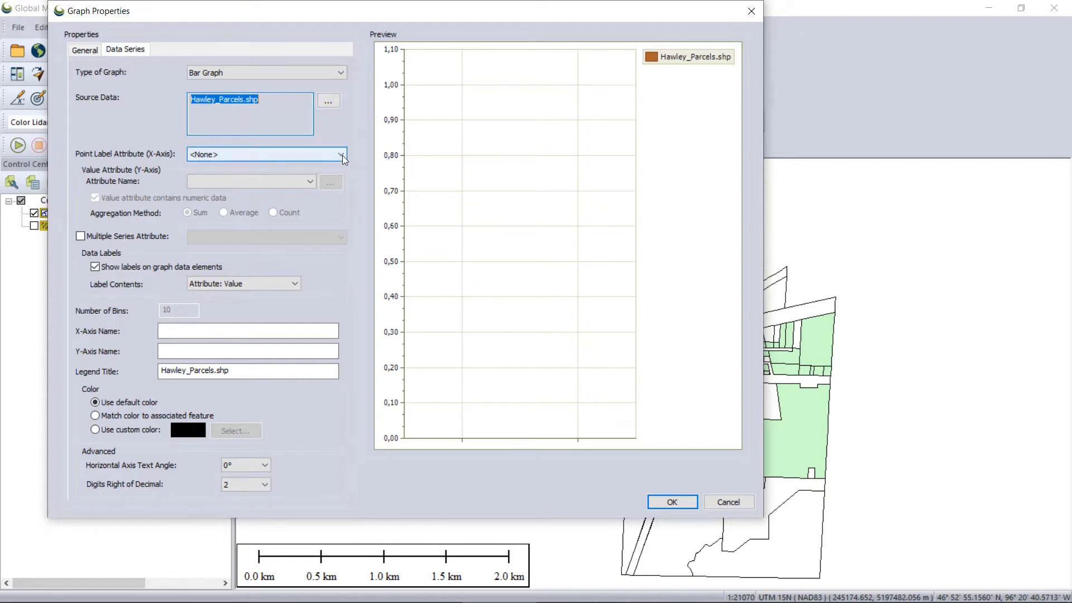
left_click(259, 130)
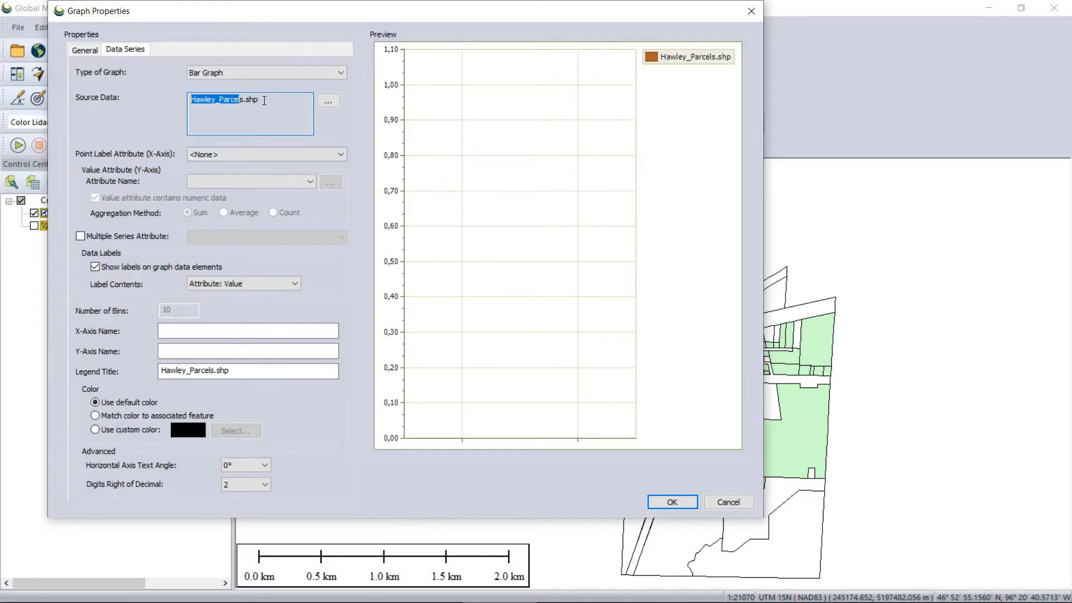
left_click_drag(264, 100, 187, 98)
Set the graph's X-axis label attribute to BLOCK and its Y-axis value attribute to CALC_AREA.
left_click(341, 154)
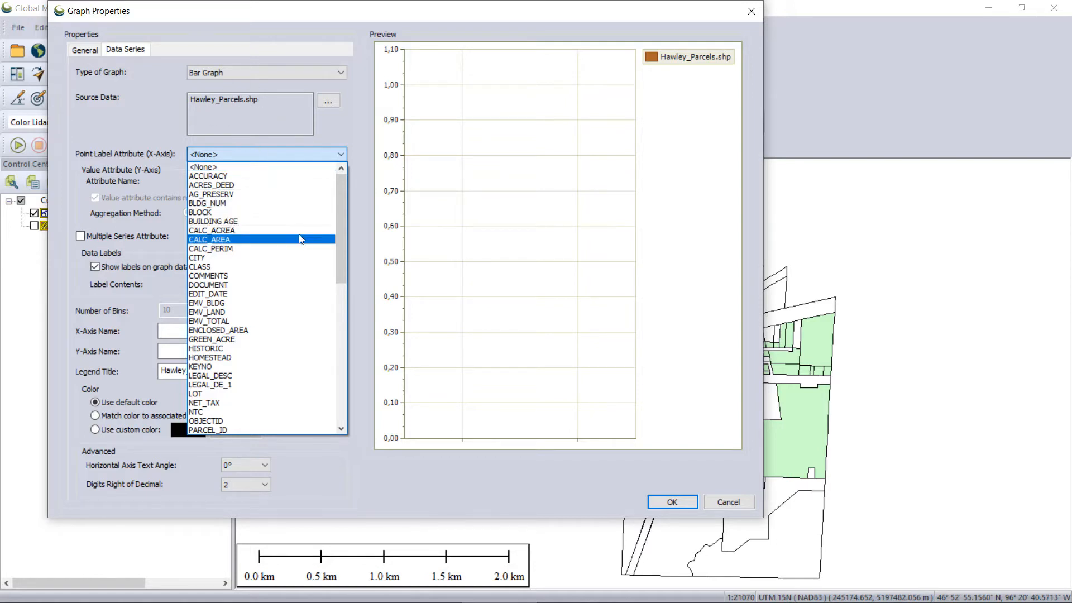
left_click(280, 212)
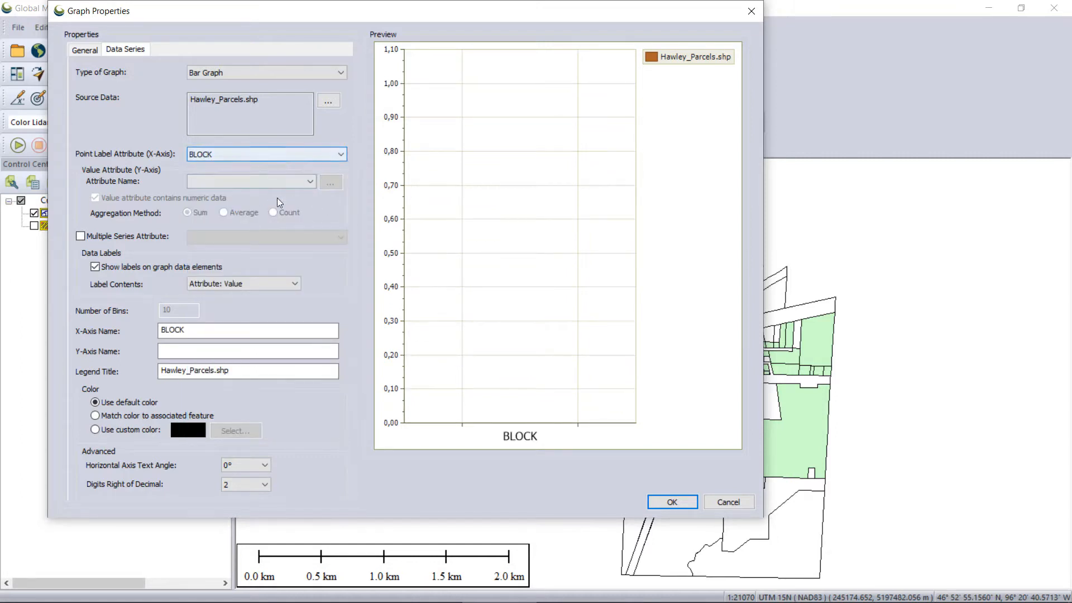
left_click(306, 181)
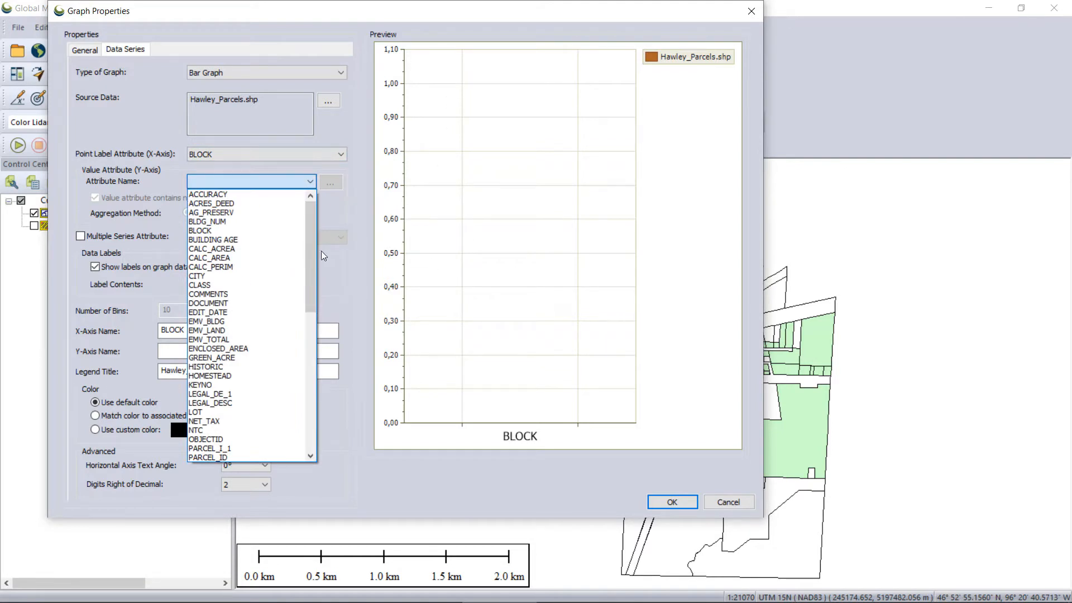
left_click(230, 259)
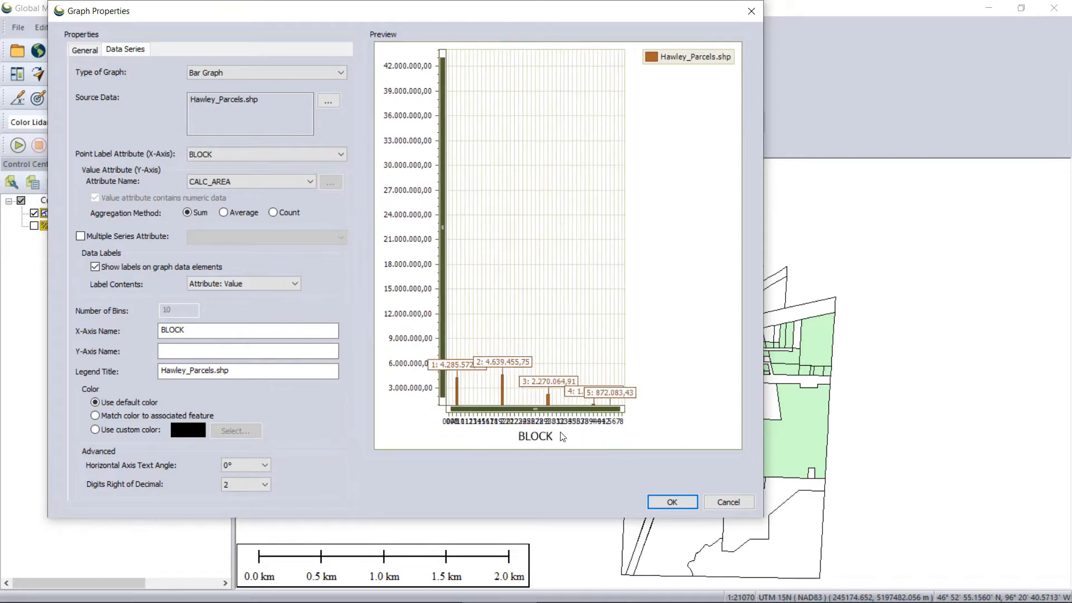
left_click_drag(538, 410, 522, 286)
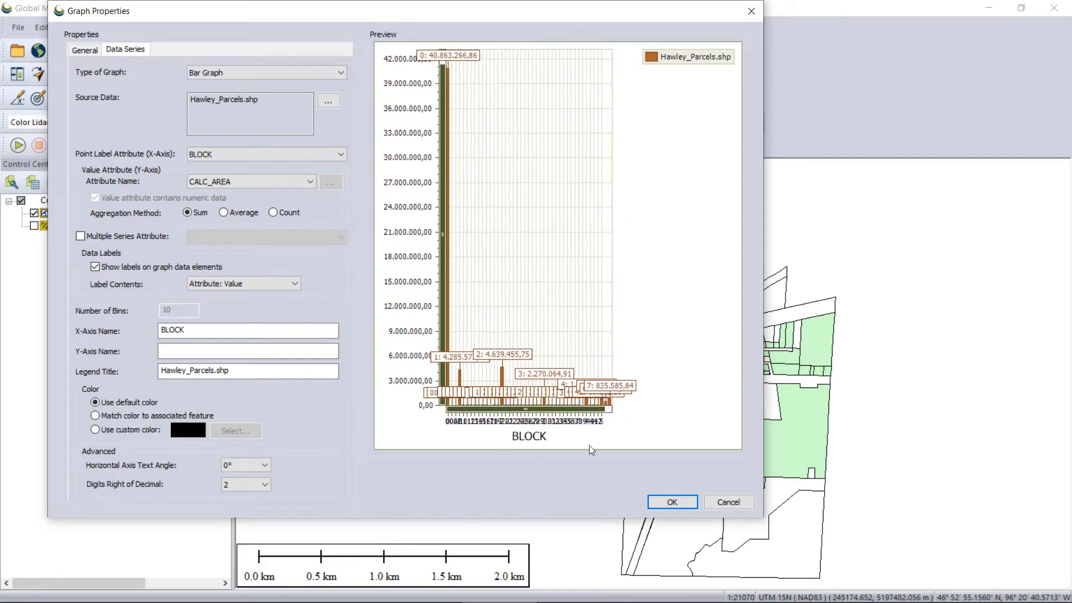
Change the X-axis label attribute to BUILDING AGE and aggregate the parcel areas by Average.
left_click(344, 156)
left_click(344, 156)
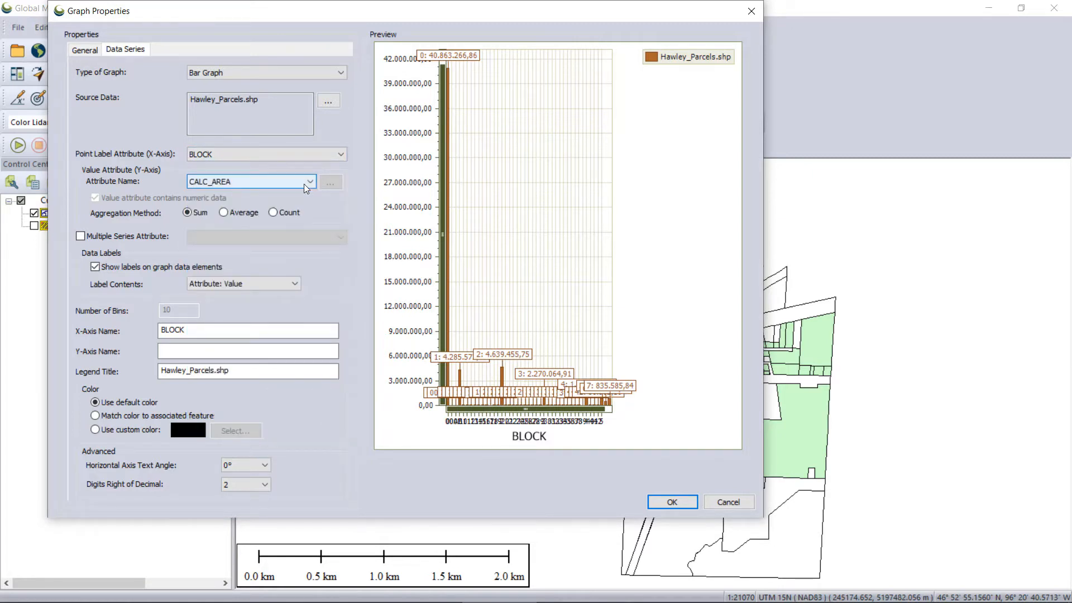
left_click(339, 153)
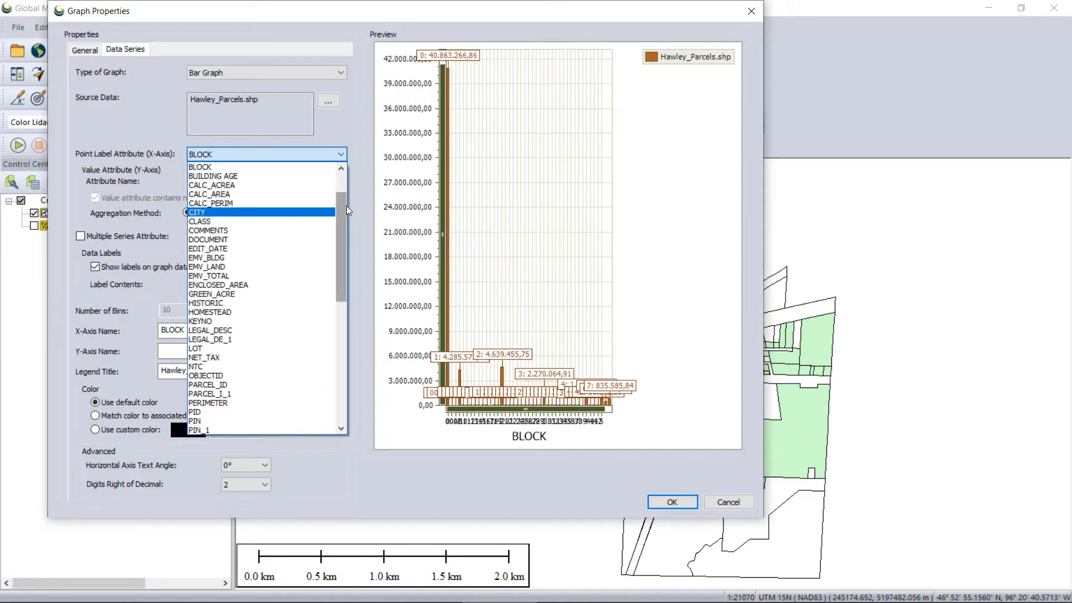
left_click_drag(346, 205, 345, 209)
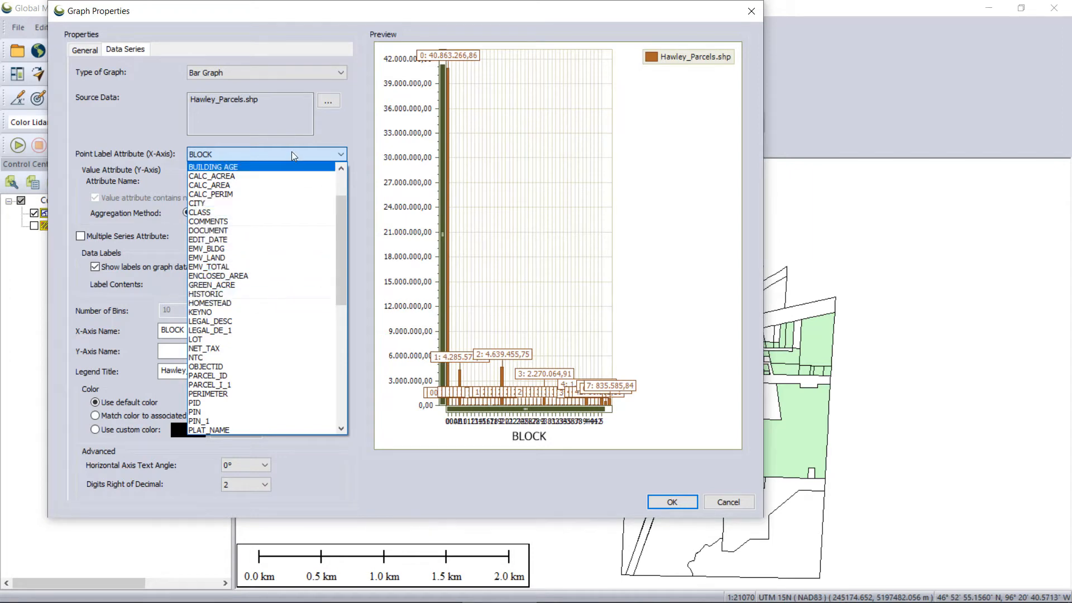
left_click(258, 169)
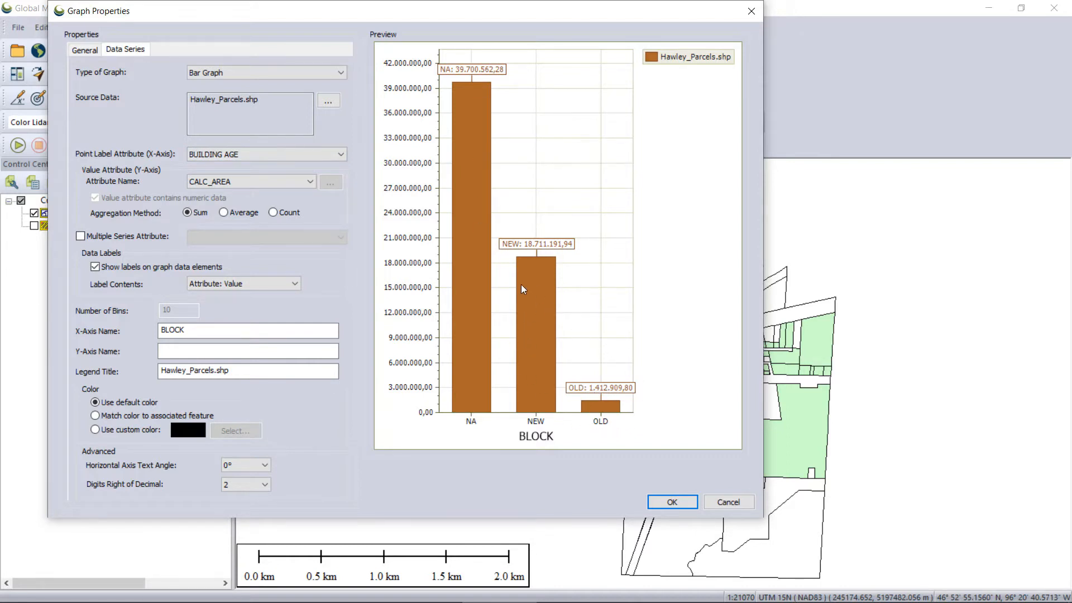
left_click(224, 212)
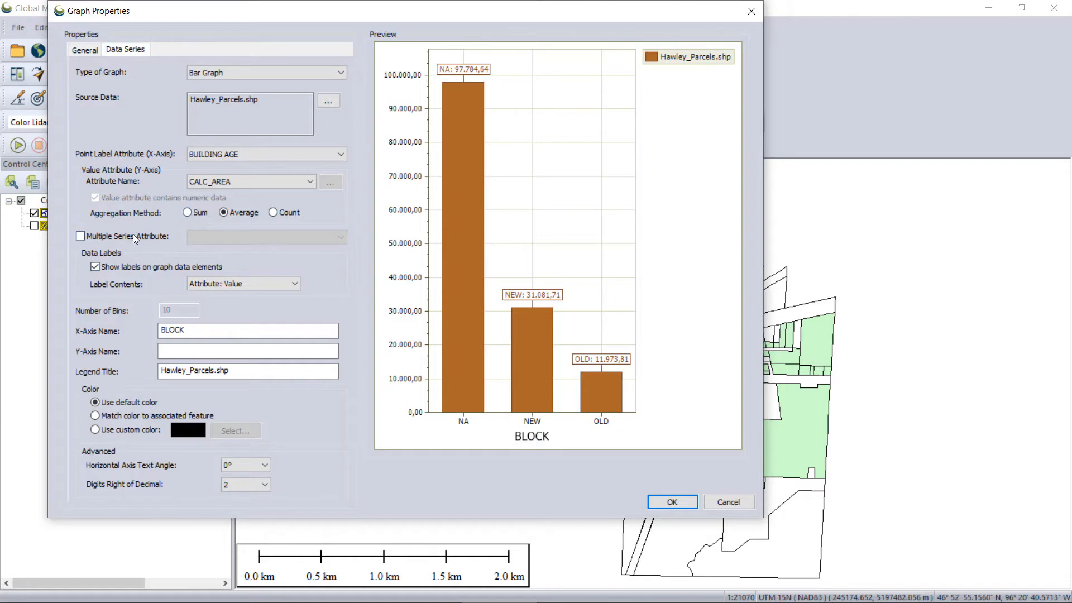
Enable multiple series in the graph and split the bars by the CALC_PERIM attribute.
left_click(94, 234)
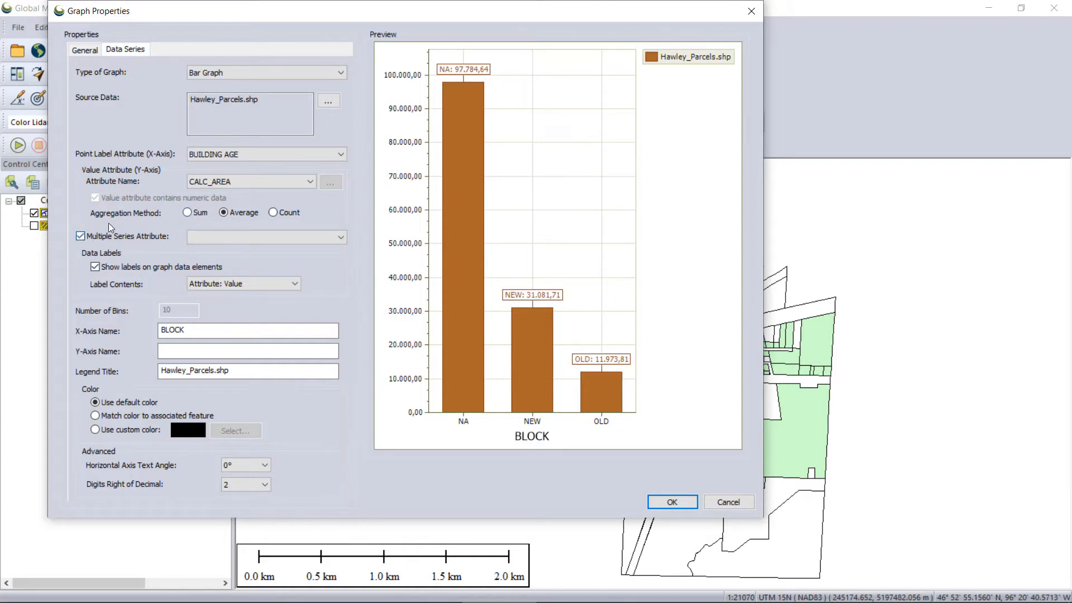
left_click(346, 239)
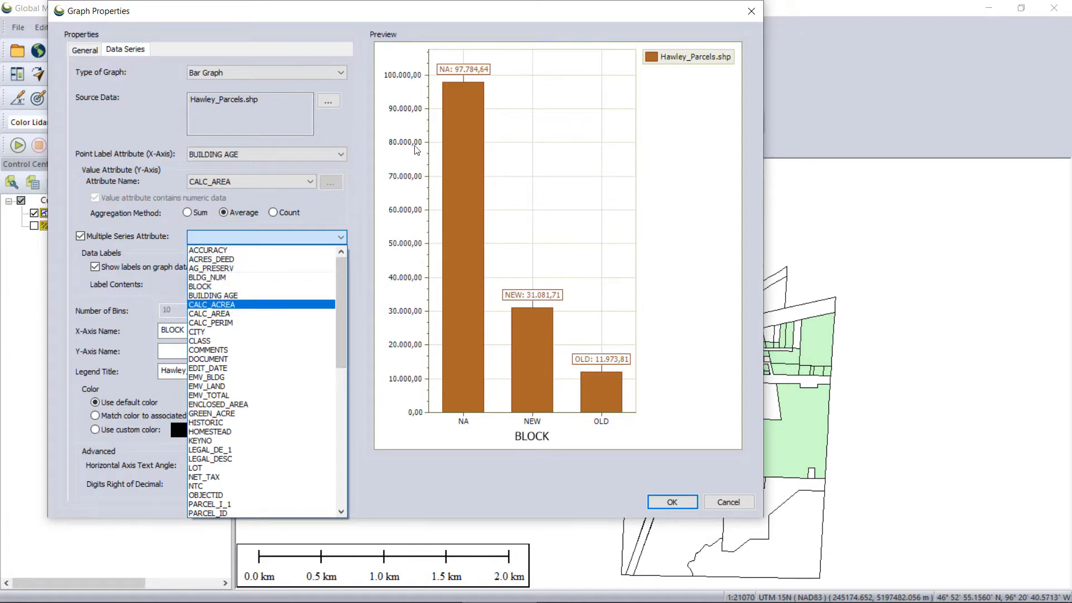
left_click(237, 327)
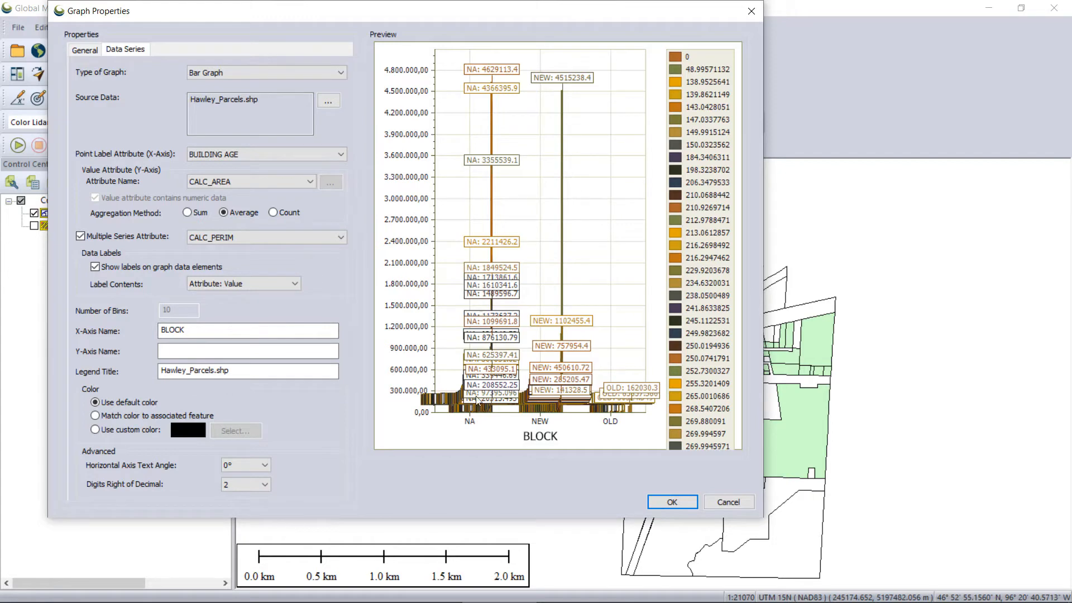
Try EDIT_DATE and REGION as the graph's multiple series attribute.
left_click(341, 237)
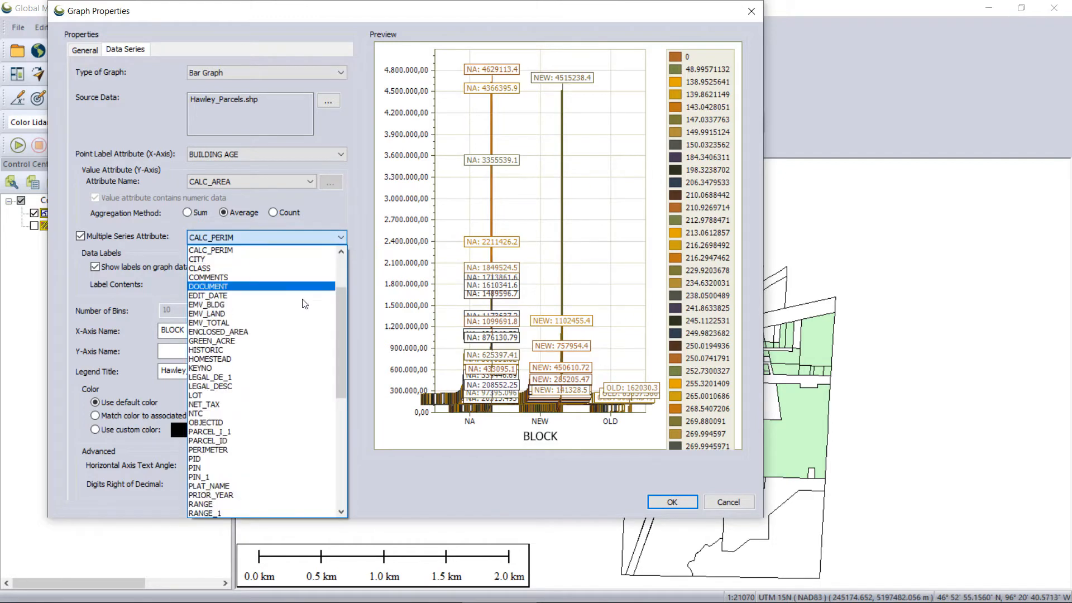
scroll(343, 328, "up", 3)
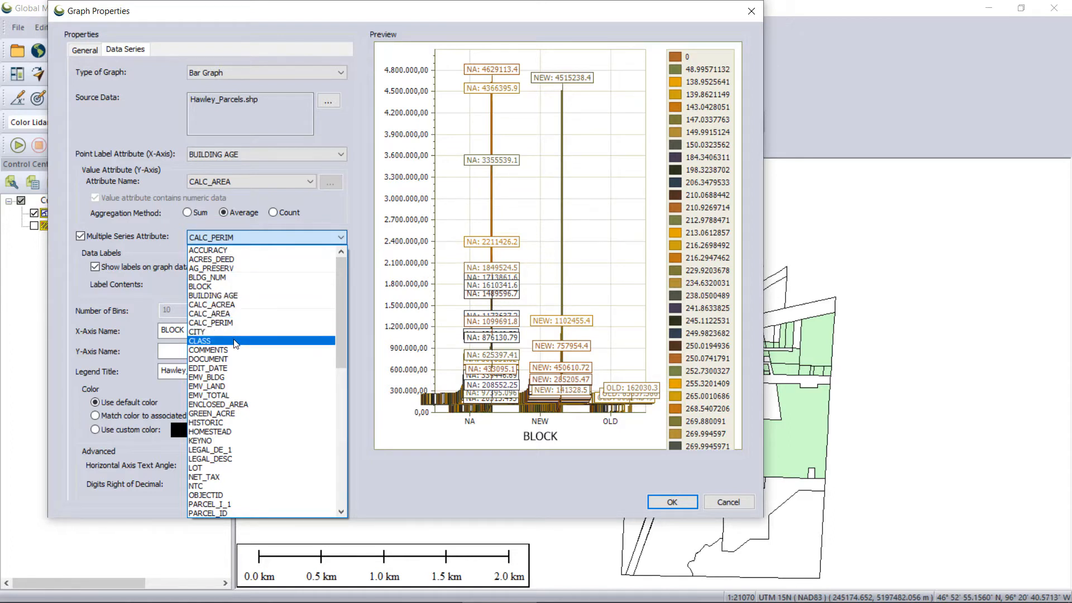
left_click(226, 368)
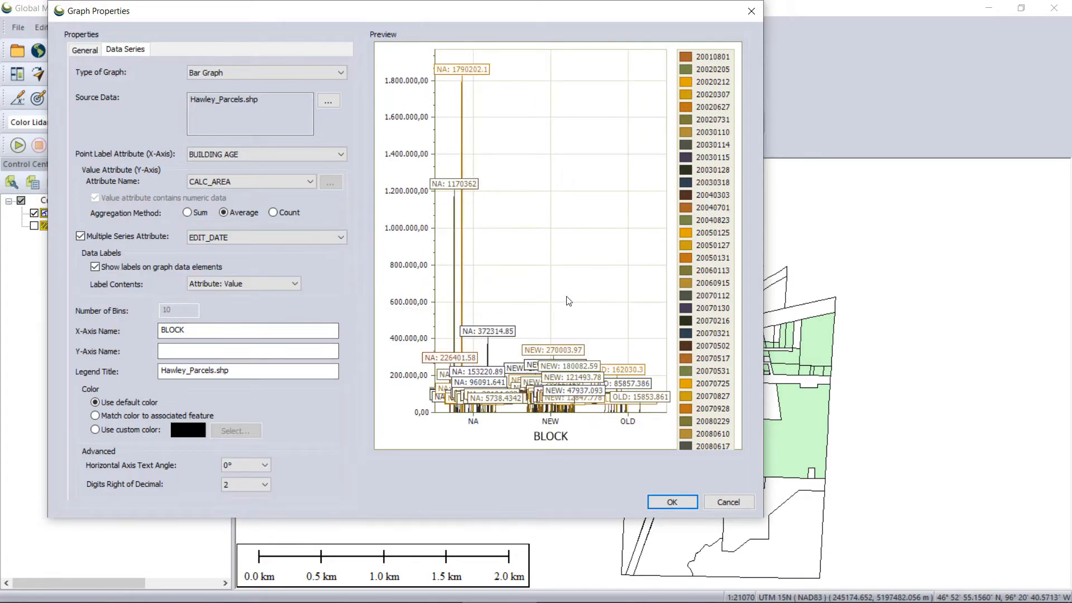
scroll(565, 245, "up", 3)
scroll(545, 279, "down", 2)
scroll(545, 279, "down", 1)
left_click(344, 237)
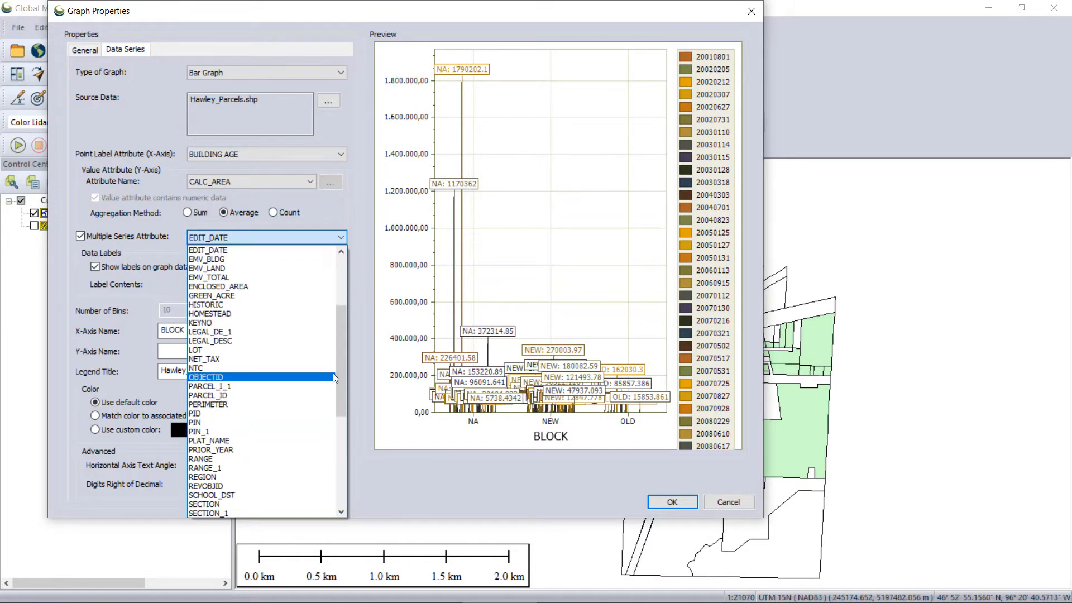
left_click_drag(343, 360, 340, 384)
left_click(245, 413)
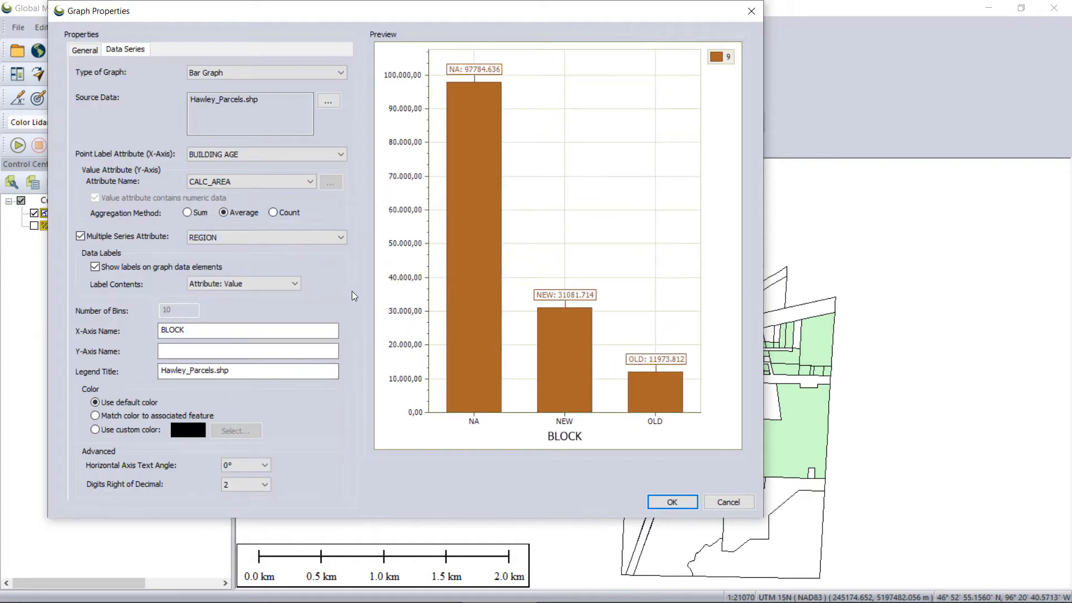
Set the multiple series attribute to TAX_ADD_L1 and make the data labels show only Value.
left_click(344, 238)
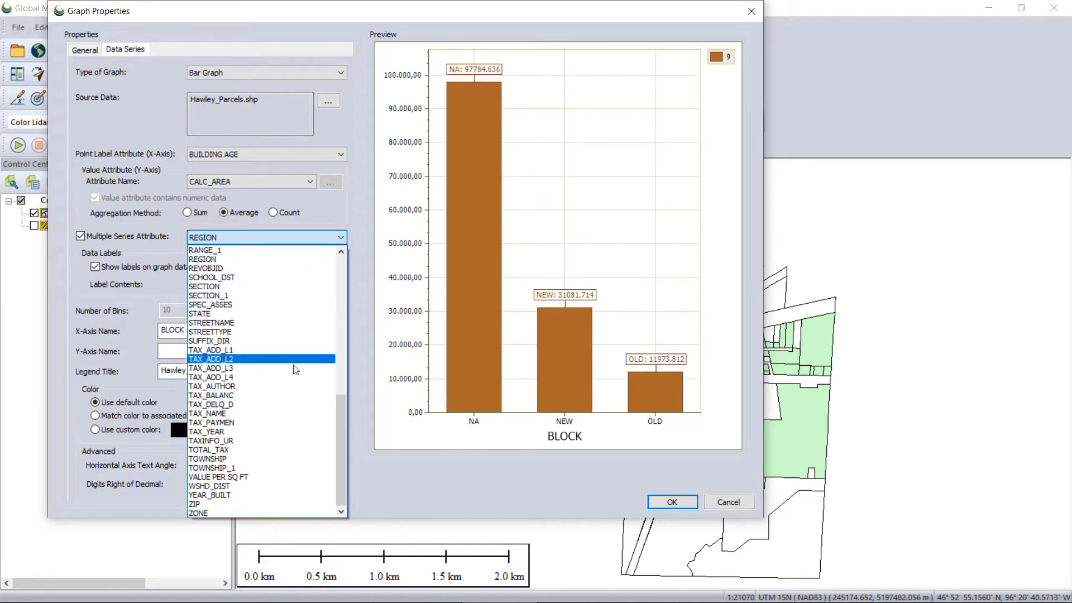
left_click(252, 352)
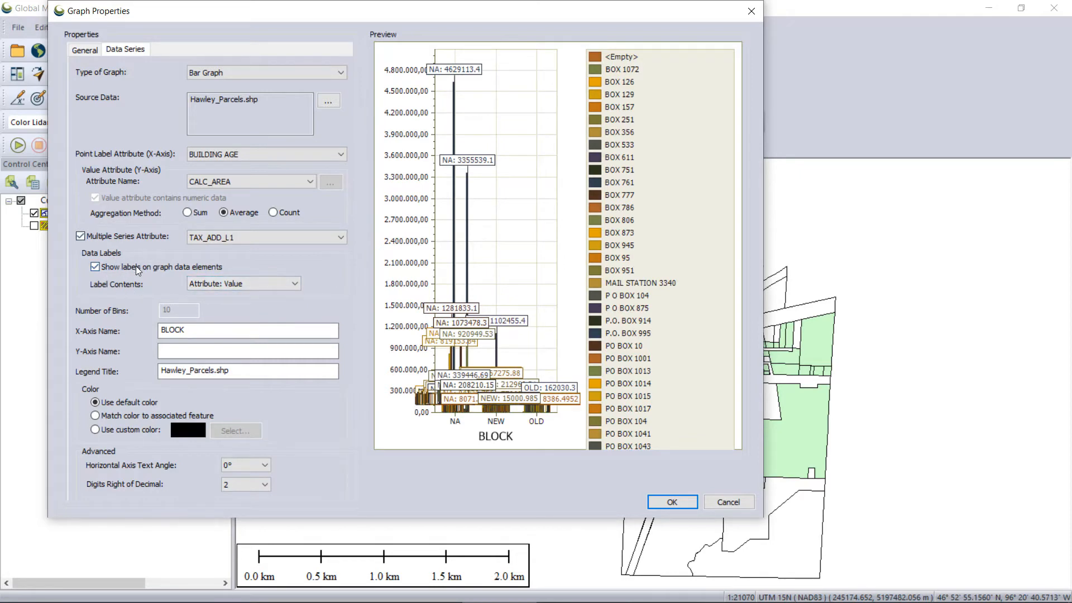
left_click(297, 286)
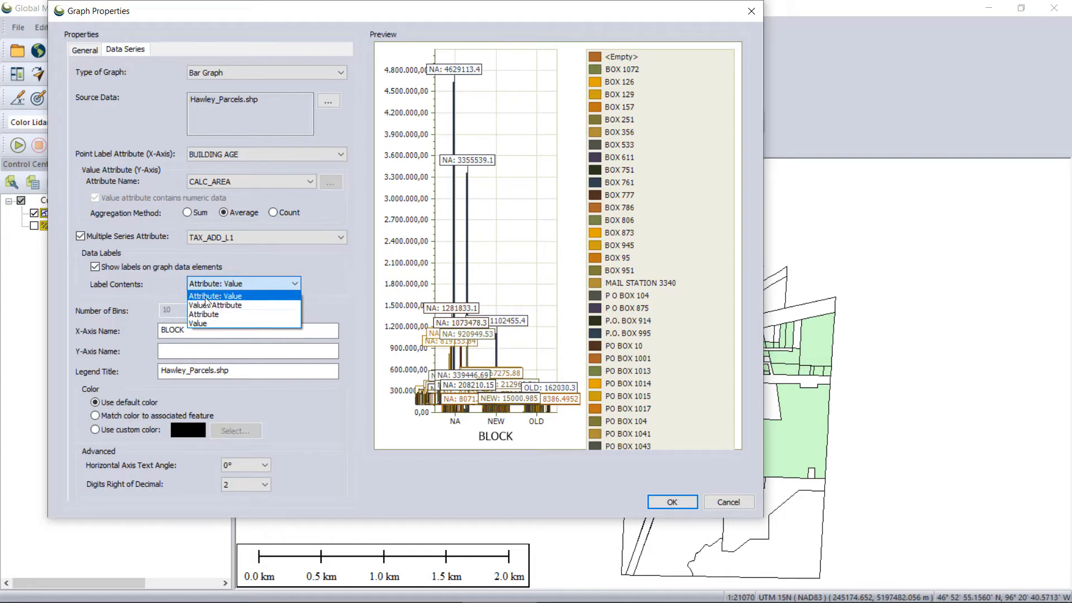
left_click(213, 314)
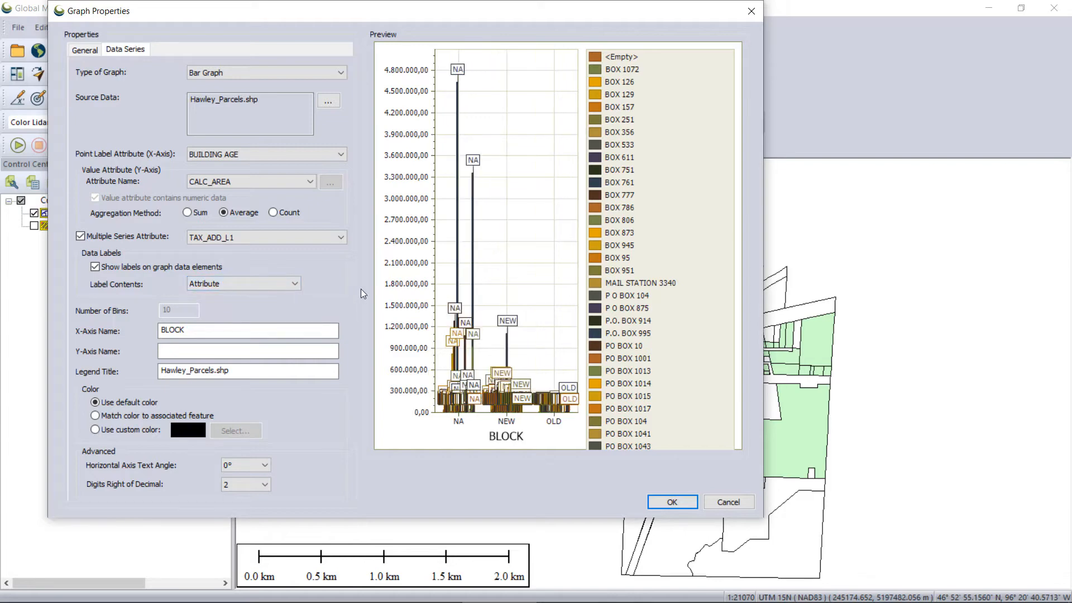
left_click(296, 284)
left_click(215, 330)
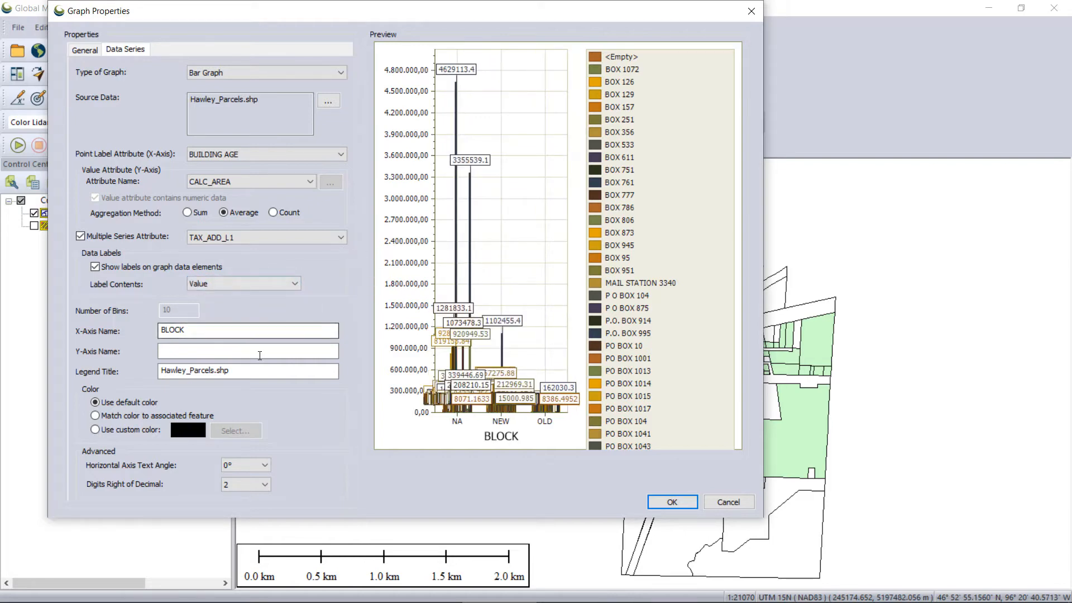
Rename the graph's X-axis as "Building age".
double_click(198, 331)
type("Building age")
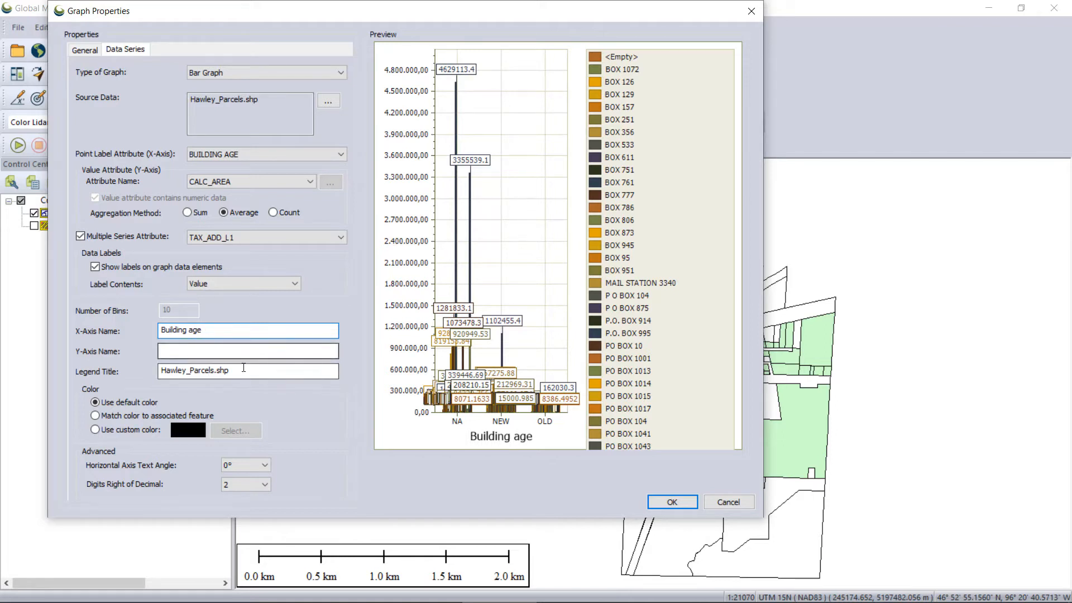
Match the bar colors to the associated features and turn off the multiple series attribute.
left_click(129, 417)
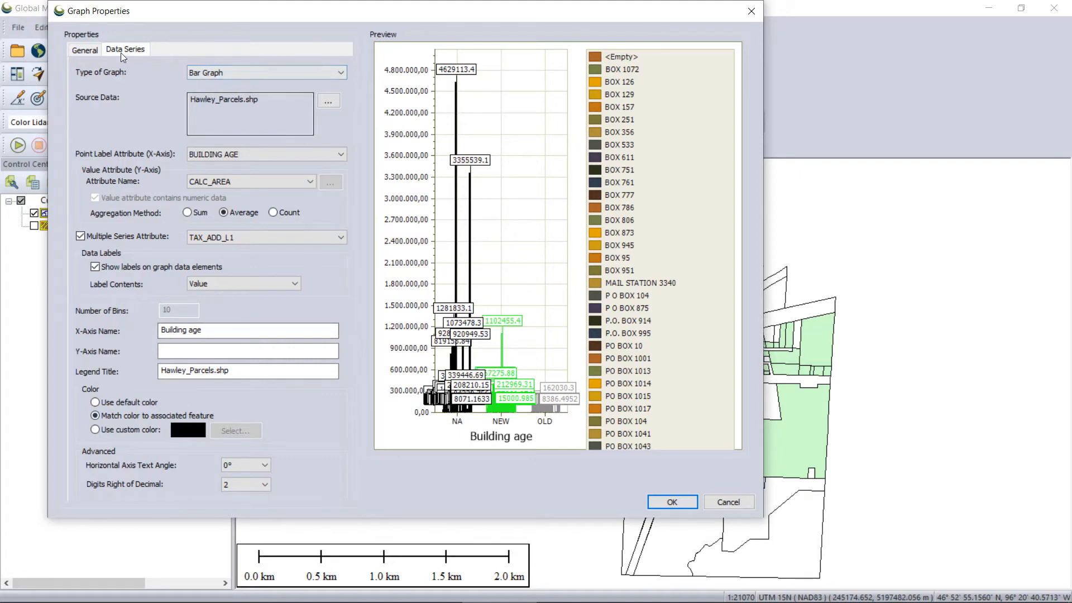
left_click(87, 50)
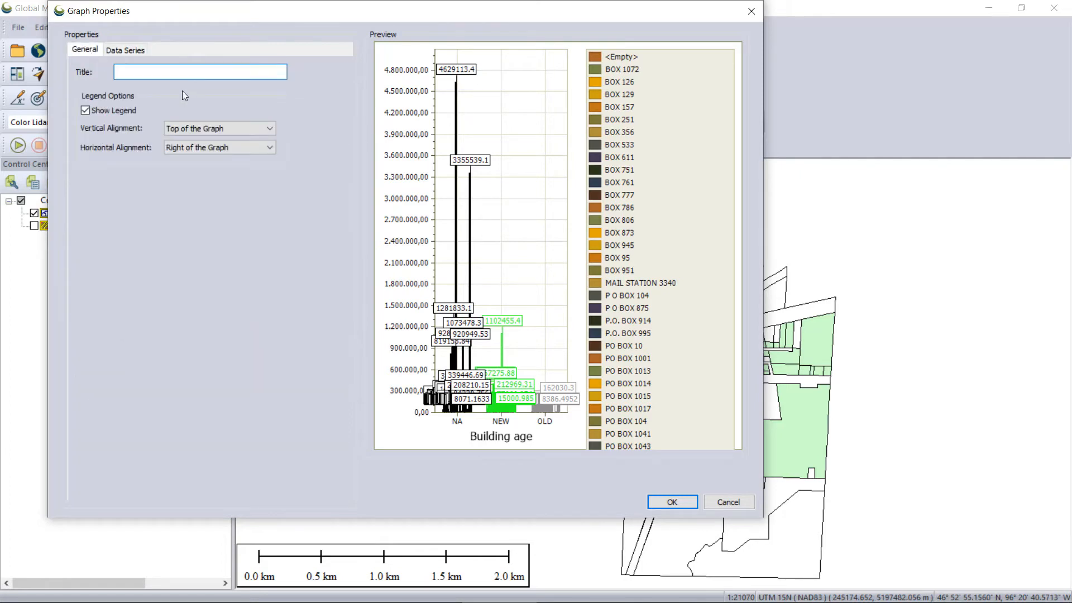
left_click(115, 52)
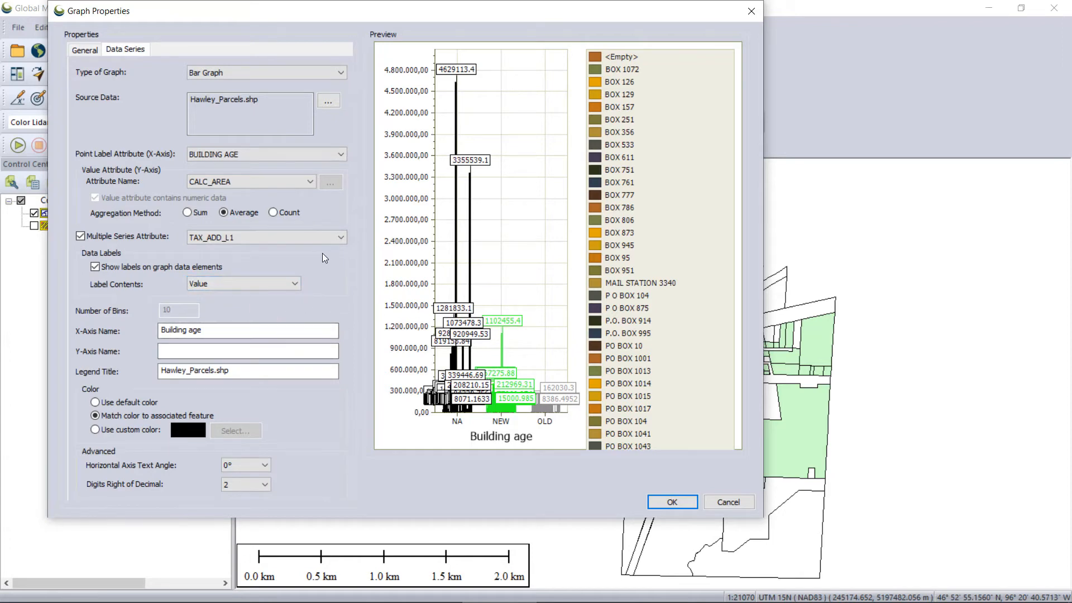
left_click(80, 236)
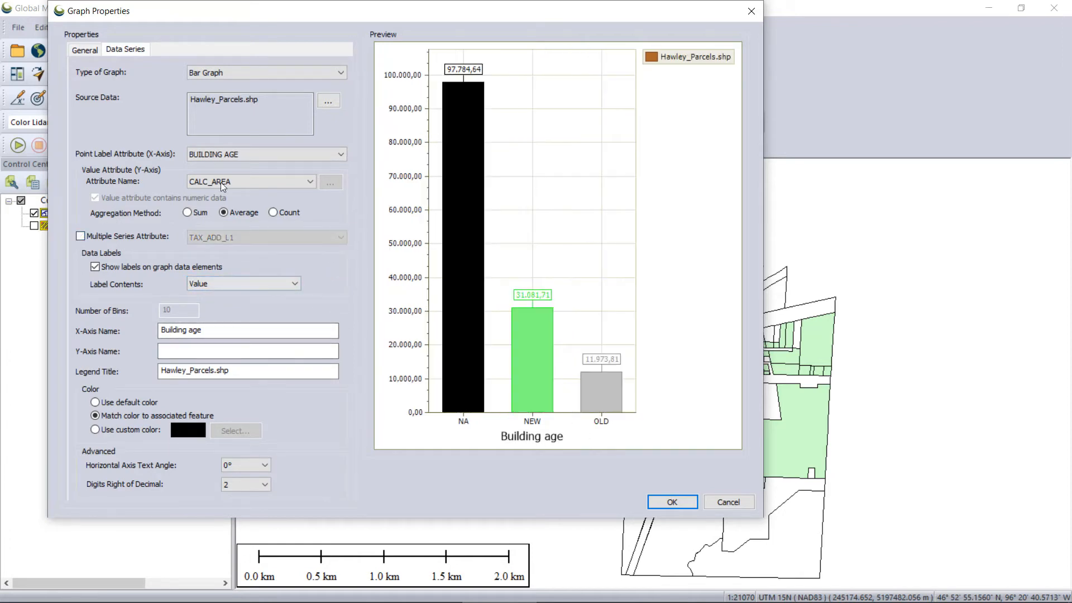
Title the graph "Tiempo de construcción".
left_click(85, 50)
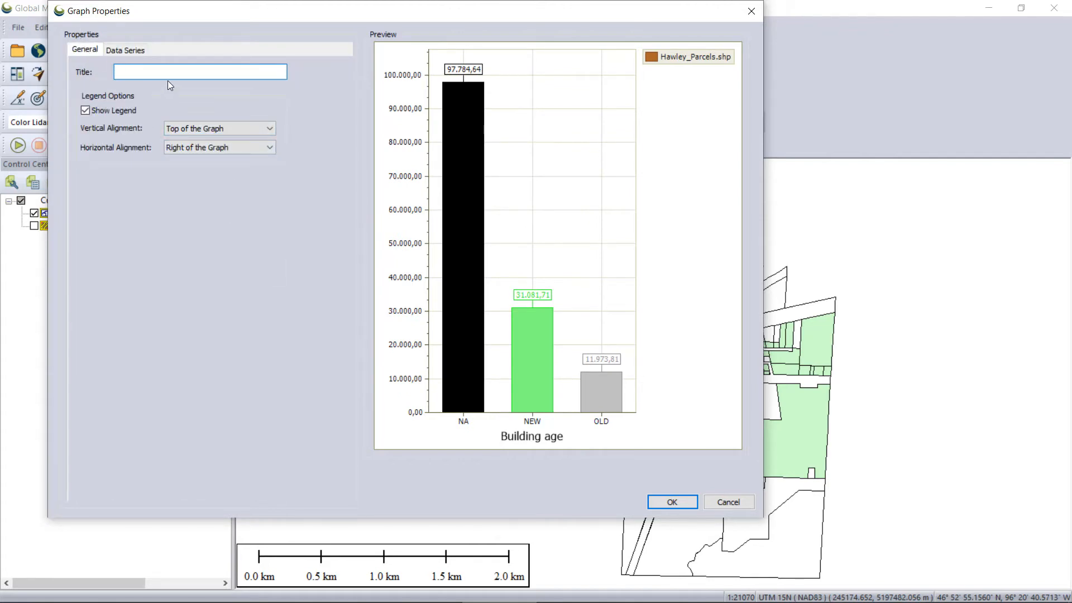
type("E")
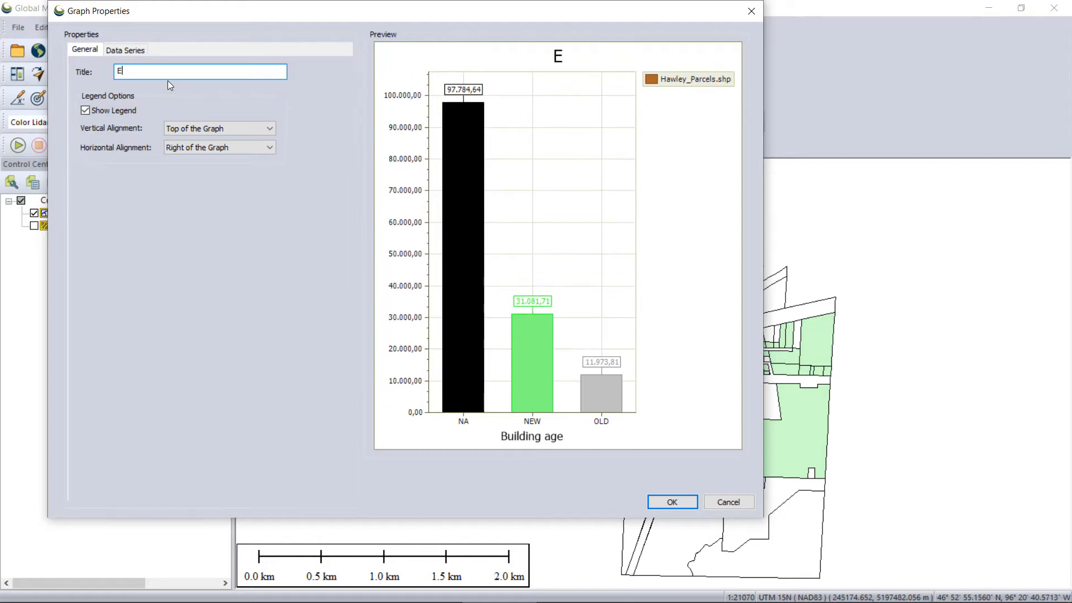
type("dad de construc")
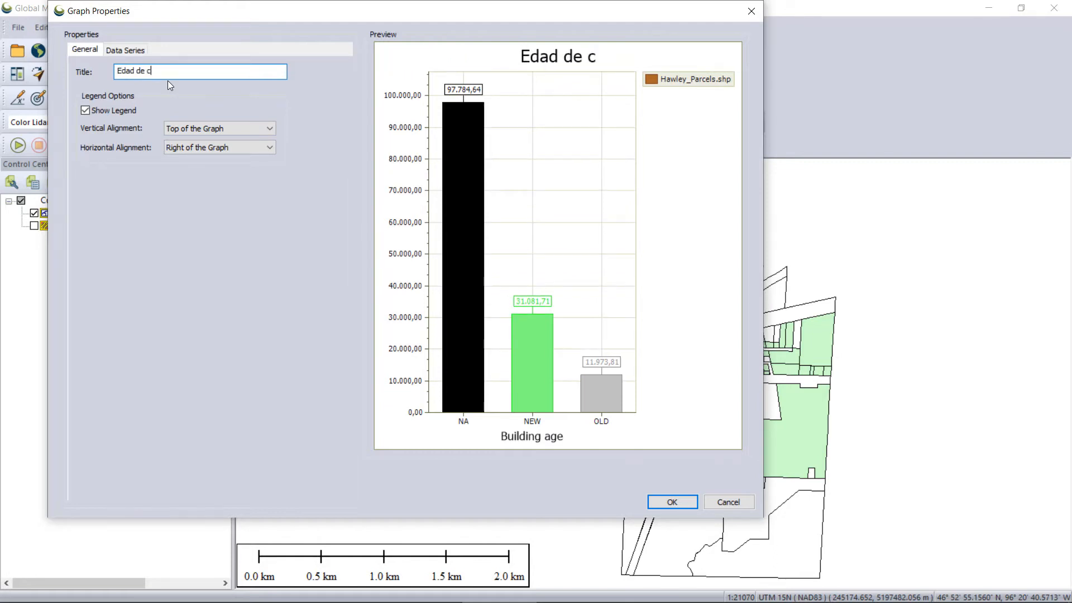
type("ón")
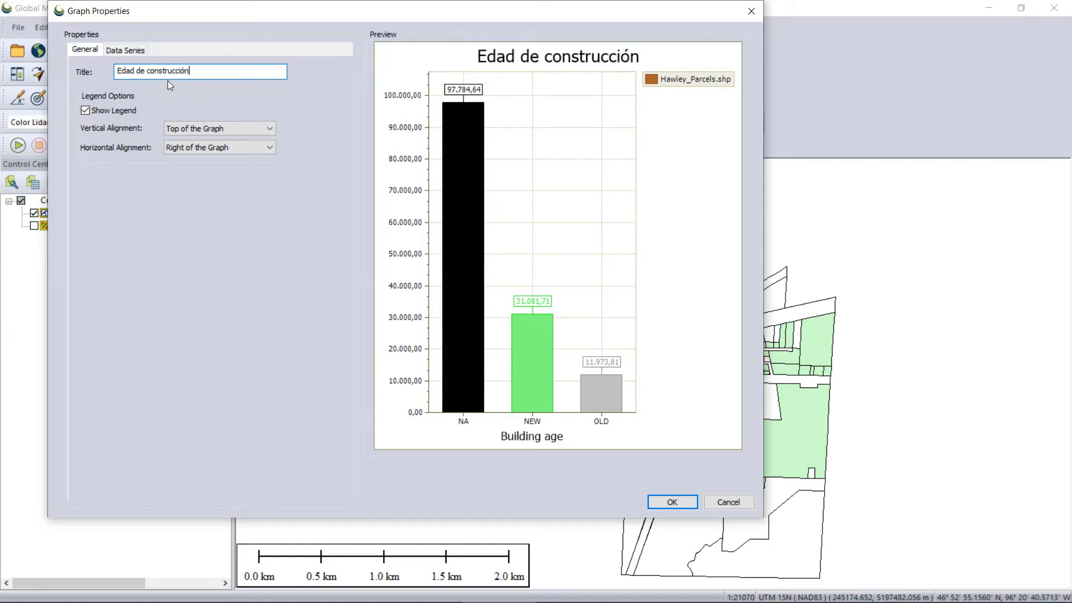
double_click(128, 71)
type("teim")
key("BackSpace")
key("BackSpace")
key("BackSpace")
key("BackSpace")
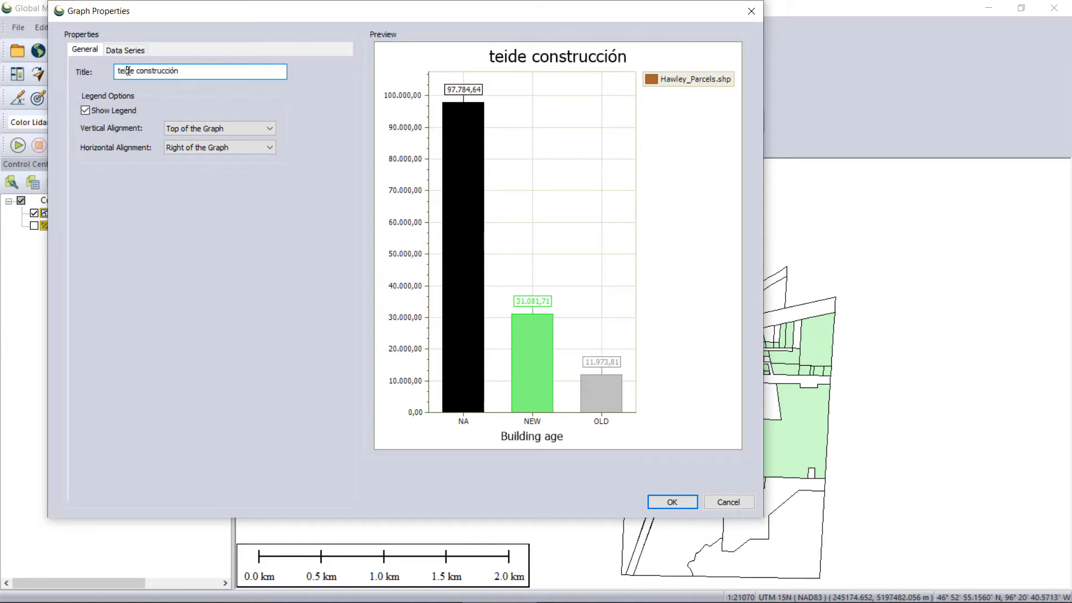
type("Tiempo")
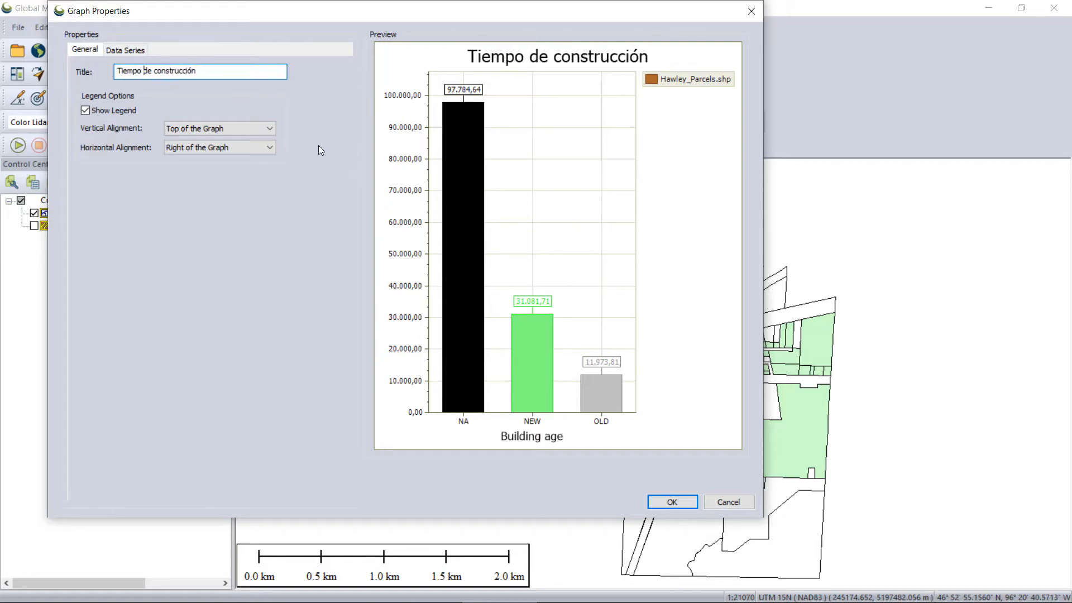
Accept the graph settings to generate the graph and move its window below the Graph and Chart Manager's list.
left_click(273, 147)
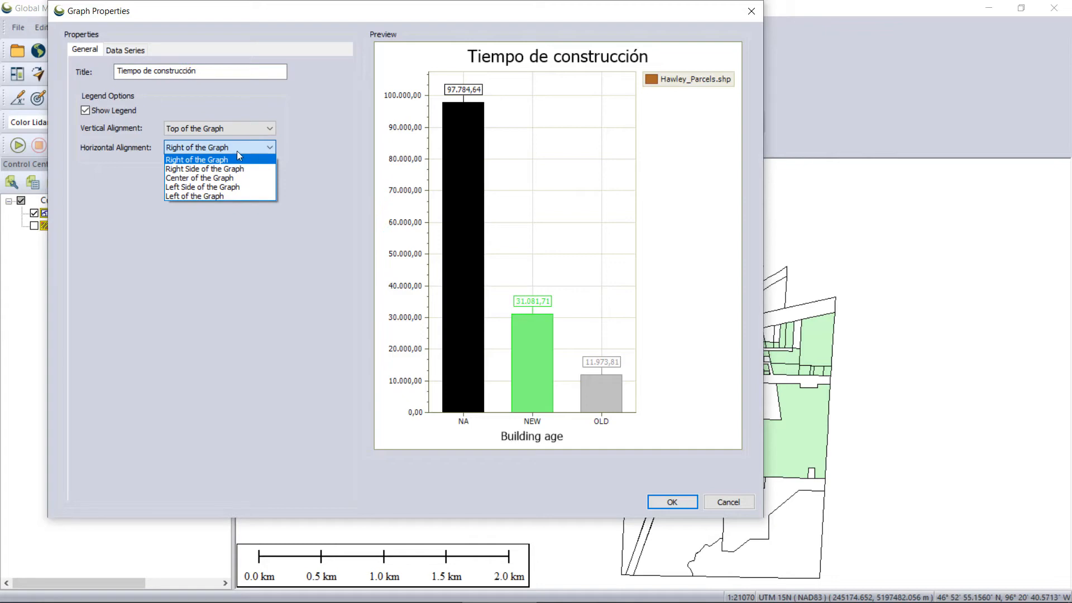
left_click(346, 90)
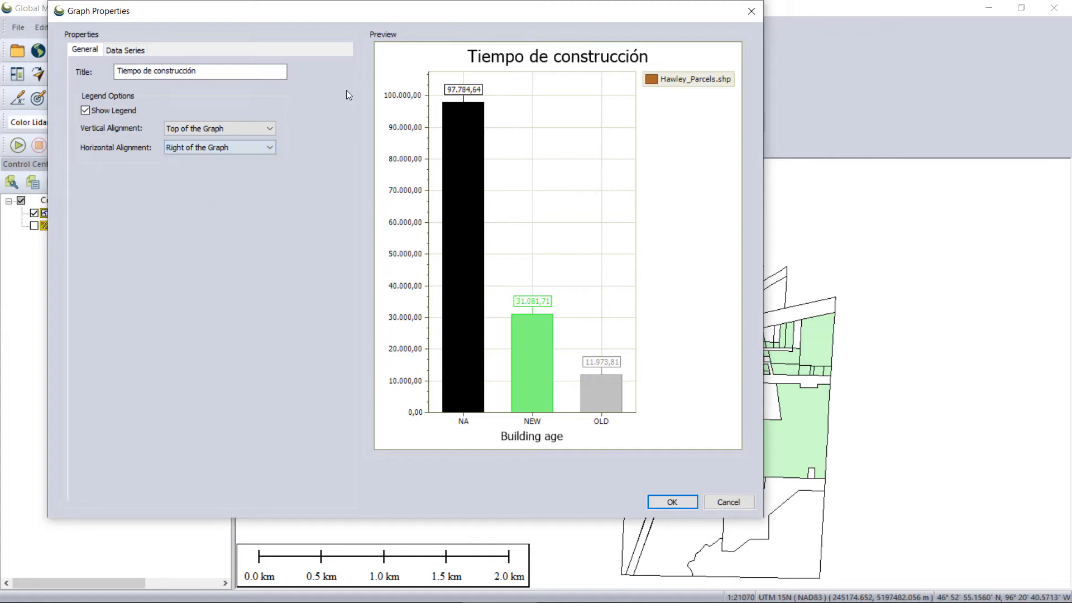
left_click(672, 502)
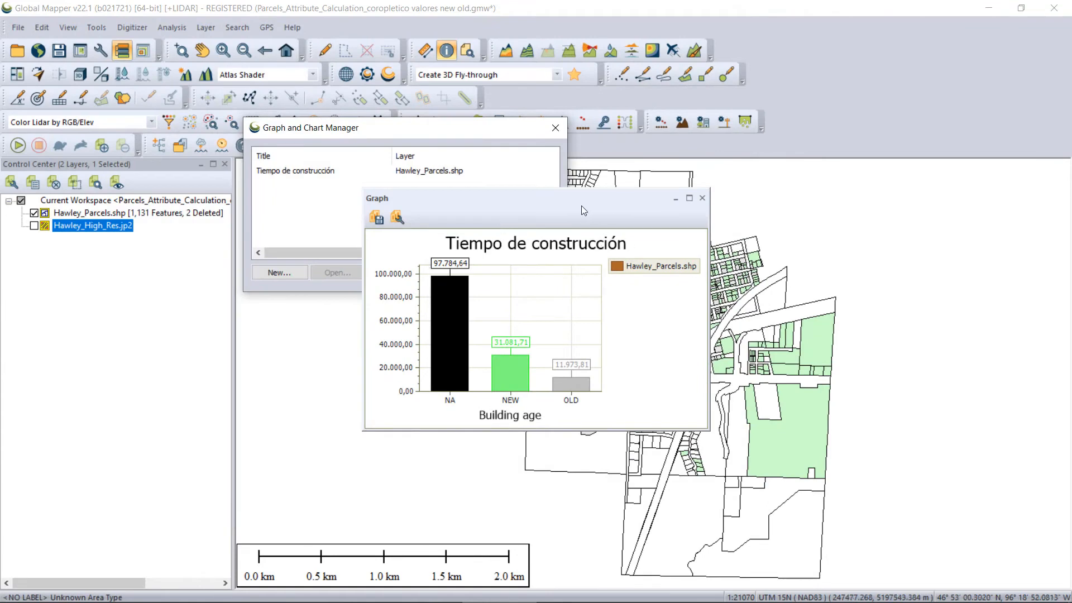
left_click_drag(581, 205, 567, 138)
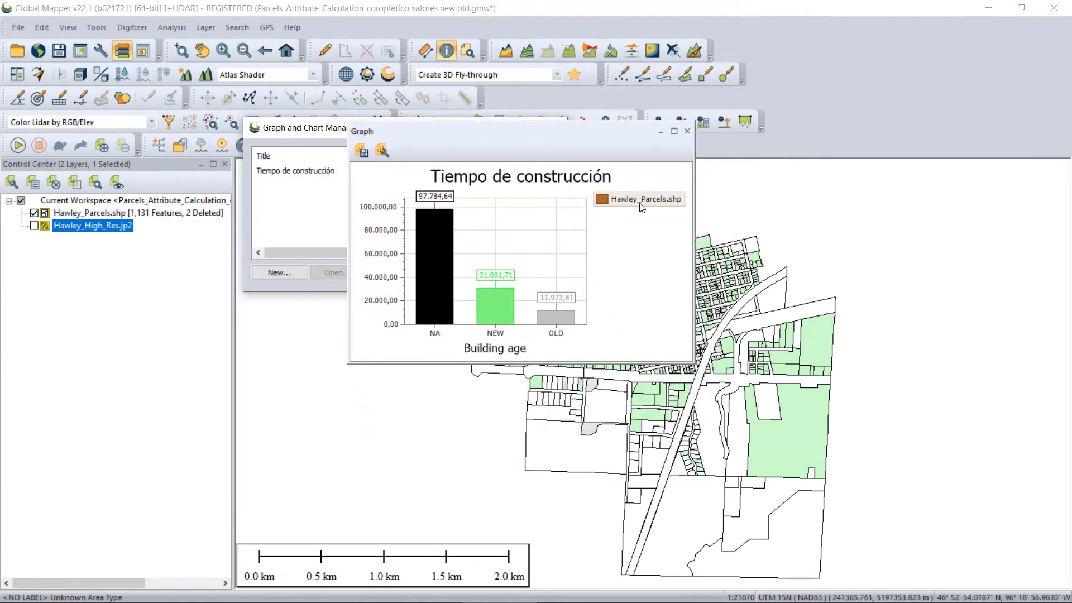
left_click_drag(487, 133, 417, 286)
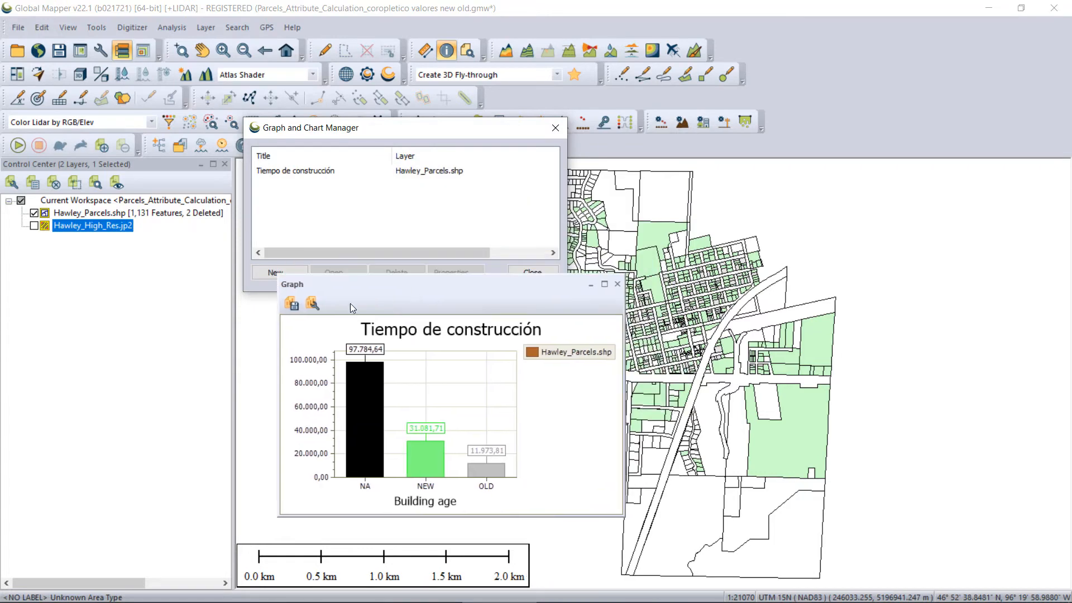
left_click(316, 309)
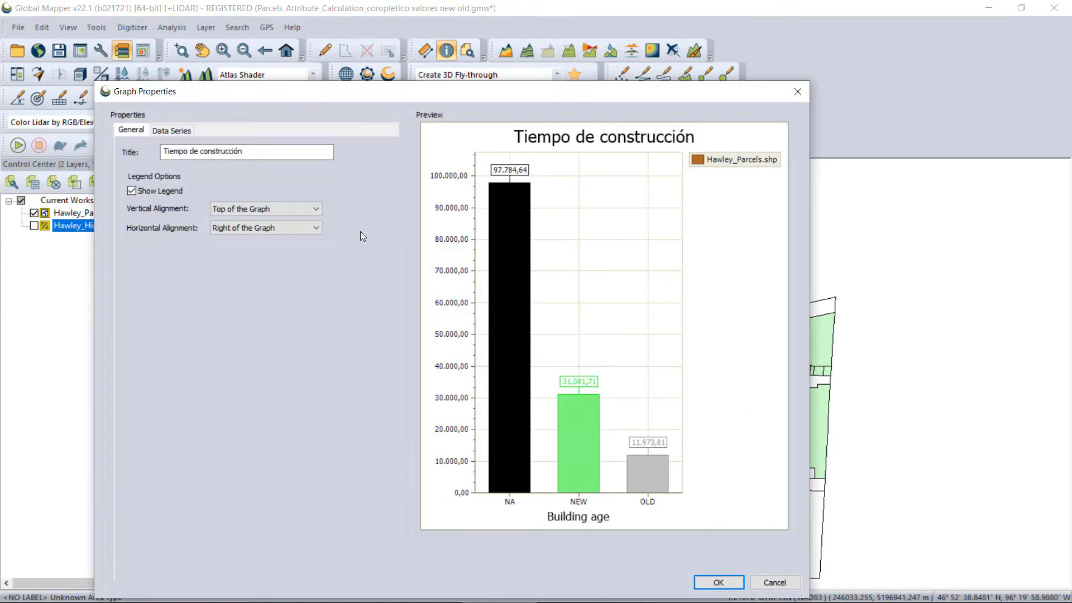
left_click_drag(326, 78, 329, 5)
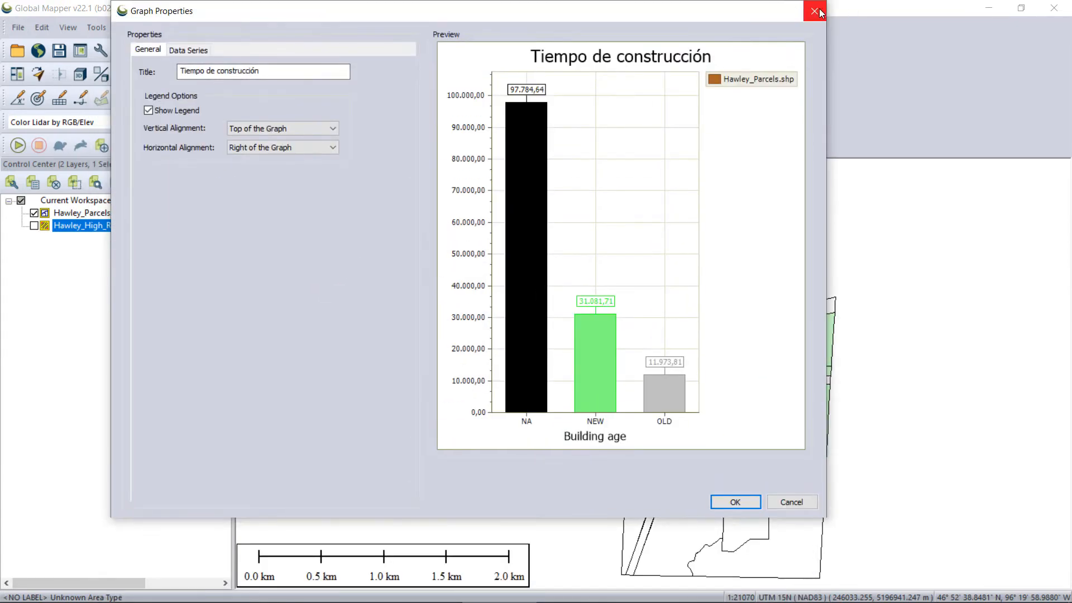
key("Return")
left_click(291, 303)
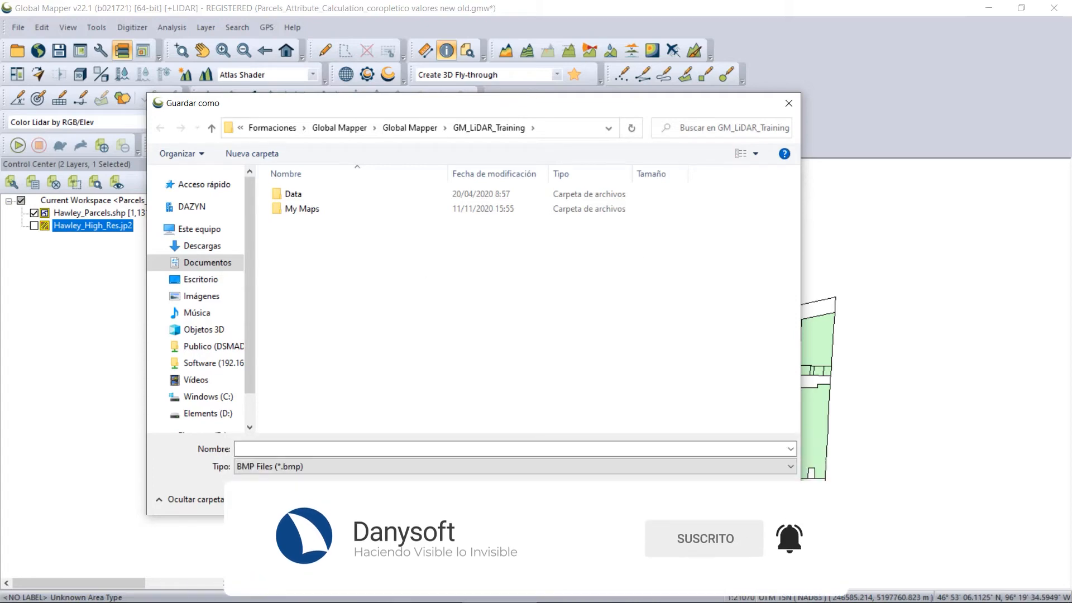
key("Escape")
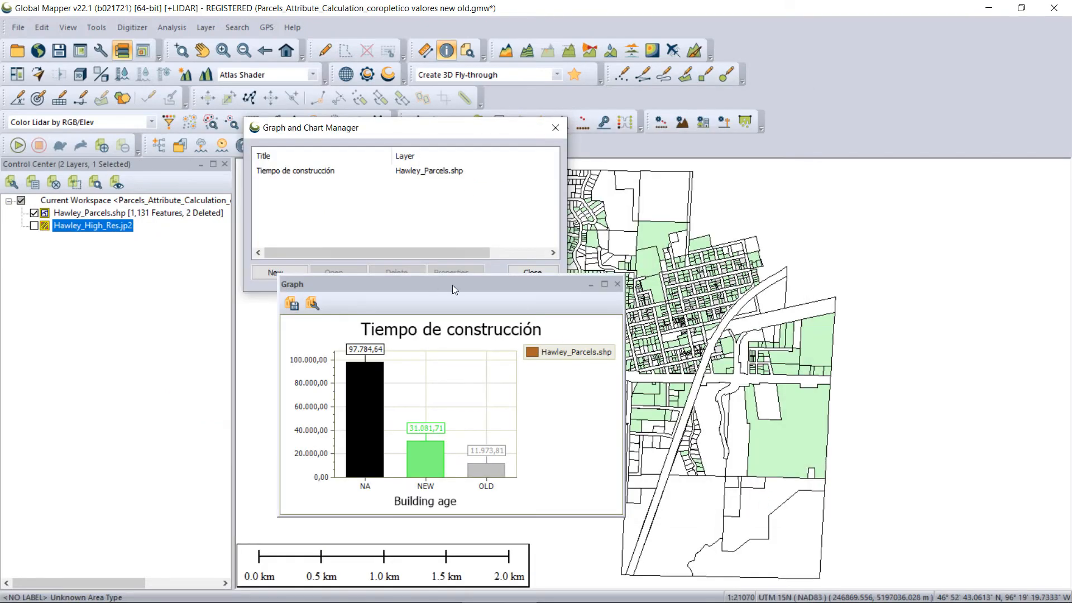
Save the graph as a JPEG image named MiGracifo in the GM_LiDAR_Training folder.
left_click(292, 304)
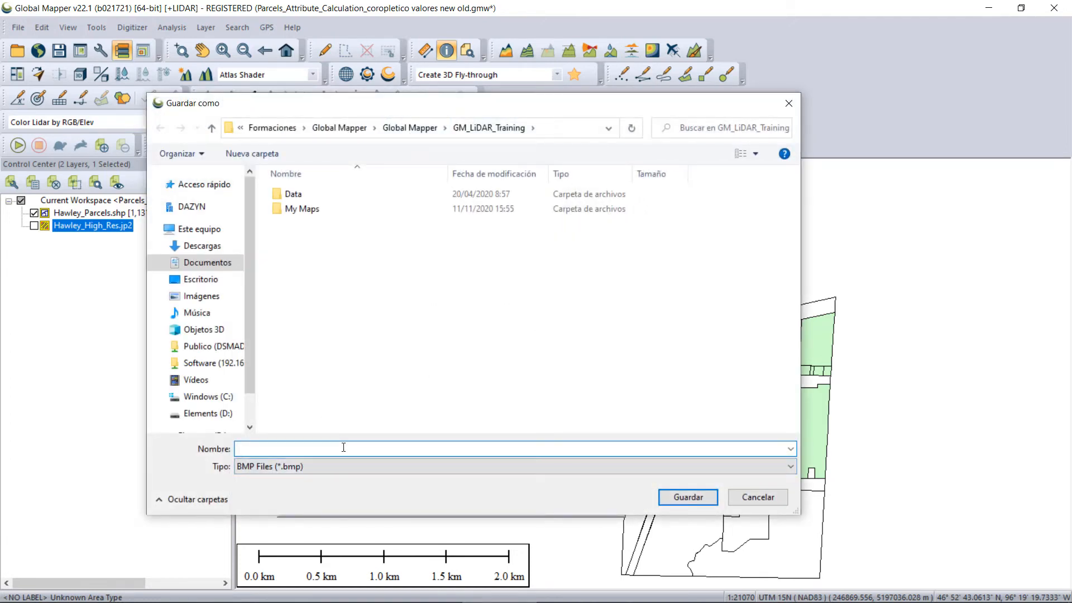
type("MiGra")
left_click(353, 466)
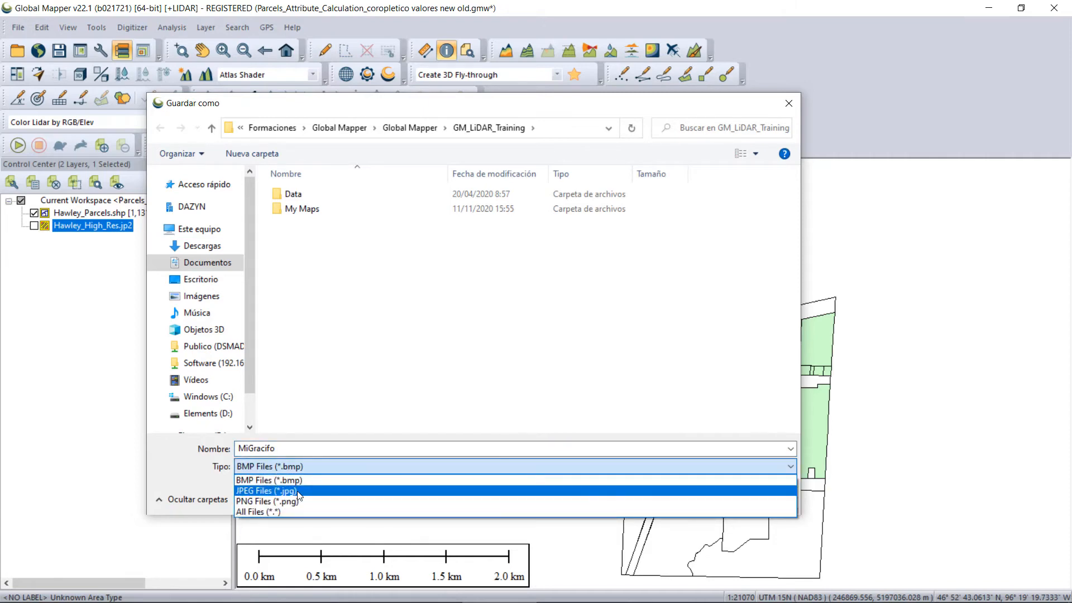
left_click(302, 488)
left_click(696, 503)
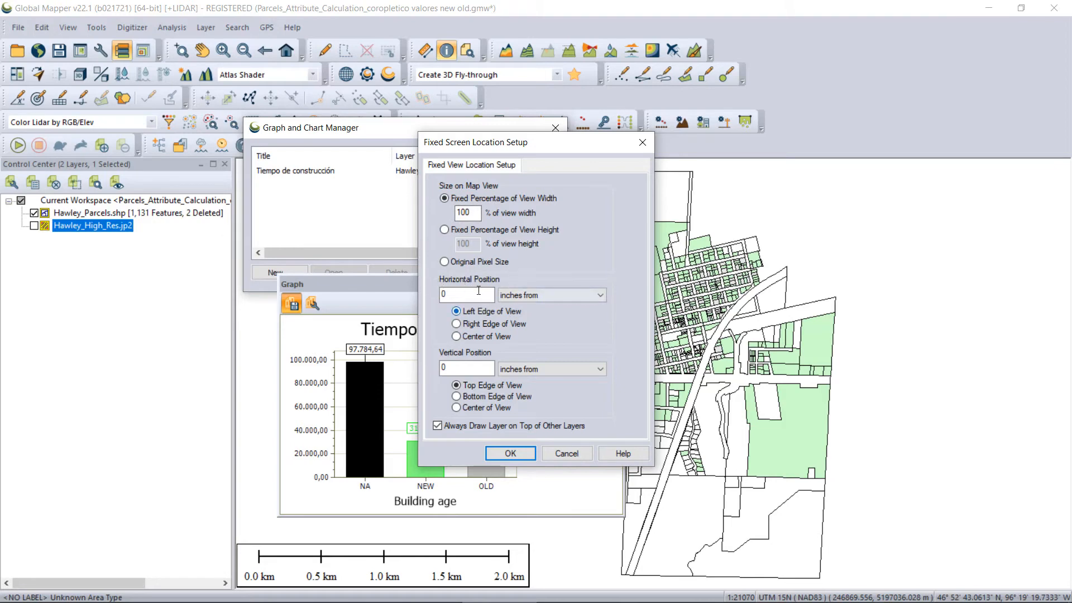
Place the saved graph image on the map at 100% of view width, and close the graph and its manager.
left_click(518, 455)
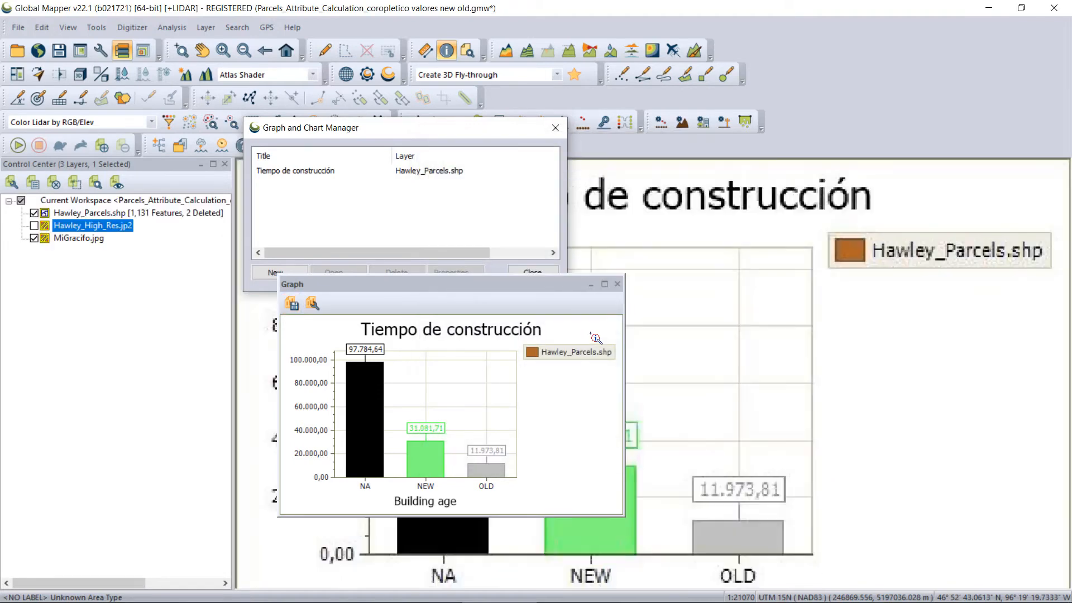
left_click(617, 284)
left_click(554, 129)
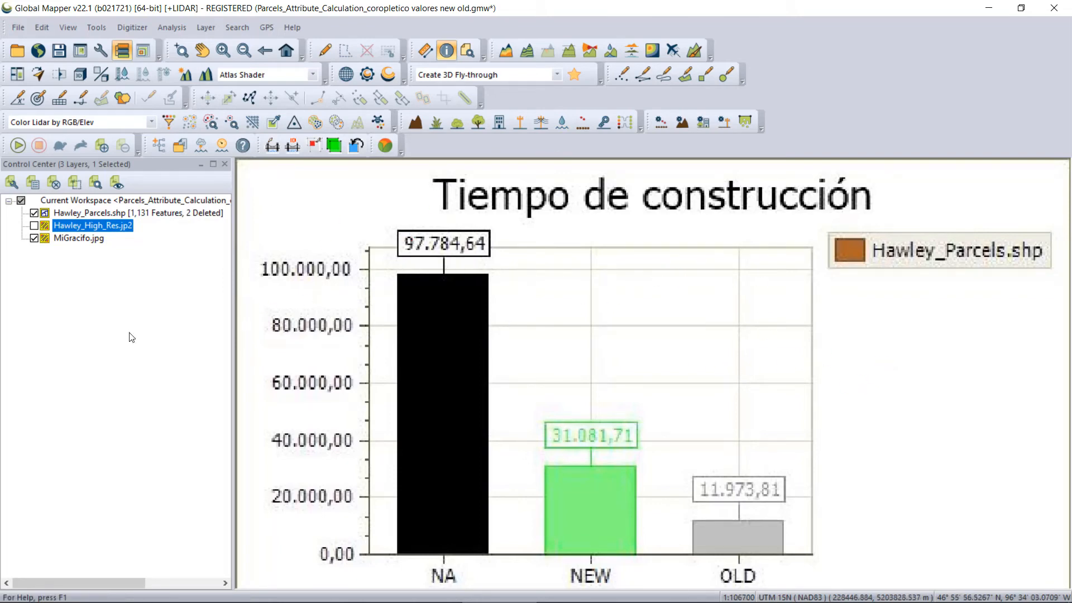
Toggle the MiGracifo.jpg layer on and off to compare it with the parcel map, leaving the layer hidden.
left_click(35, 239)
left_click(34, 239)
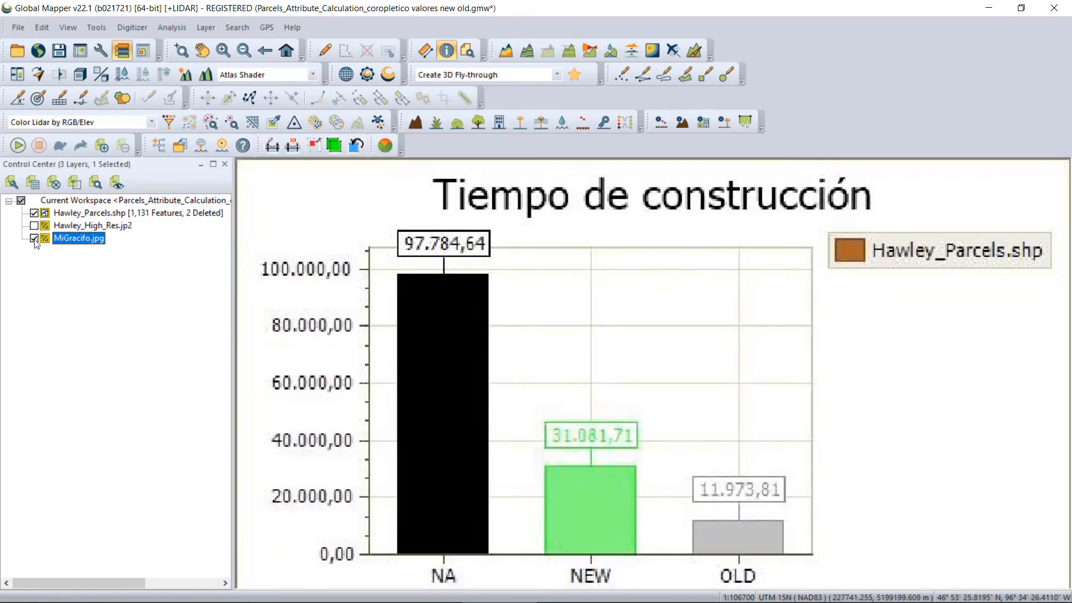
left_click(34, 239)
scroll(734, 381, "up", 4)
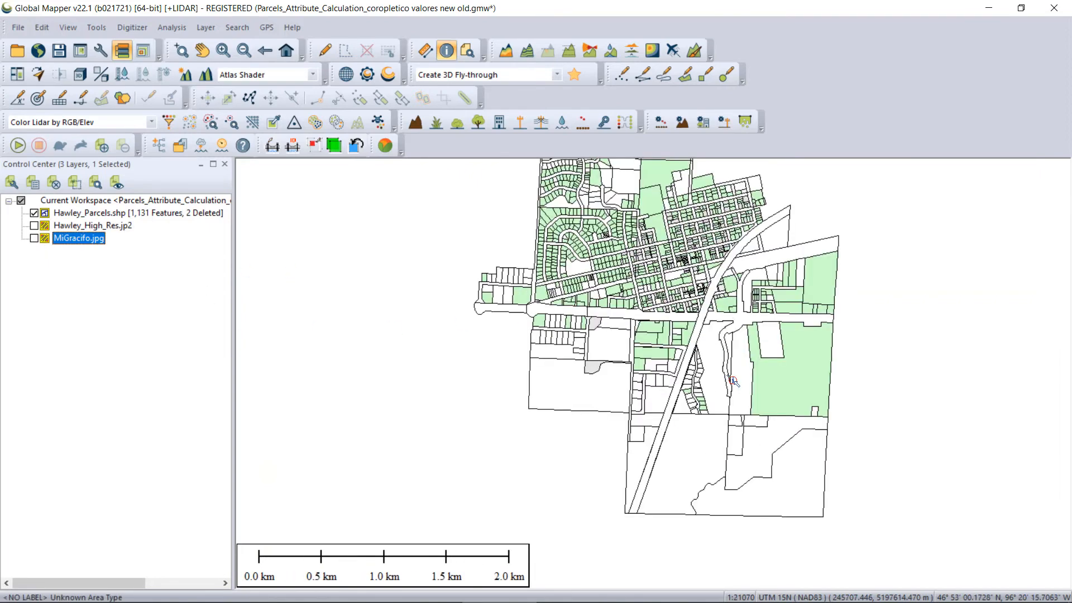
scroll(711, 286, "down", 2)
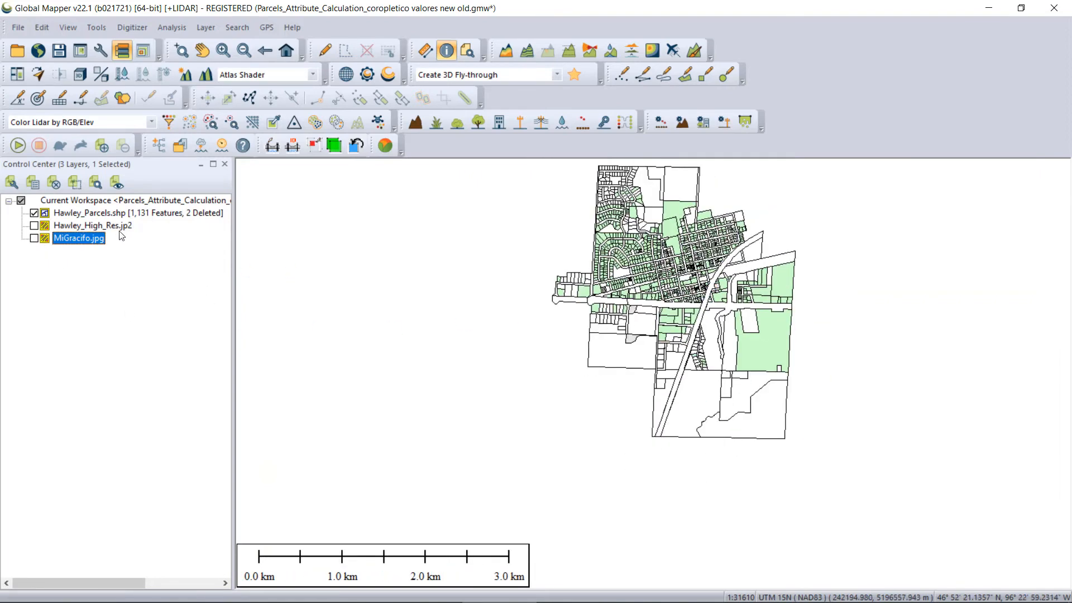
left_click(34, 239)
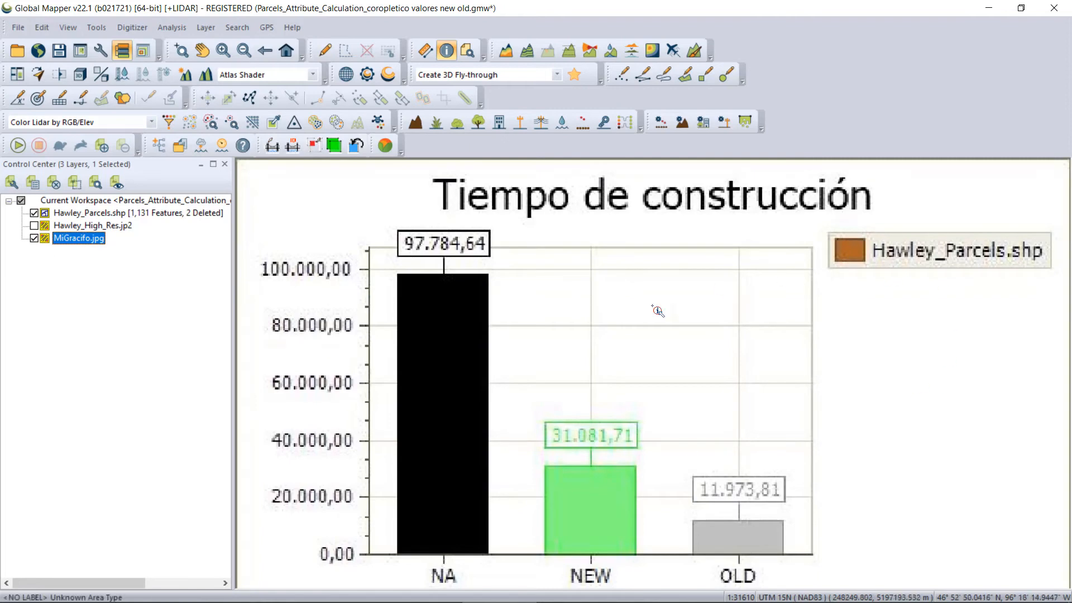
left_click(34, 239)
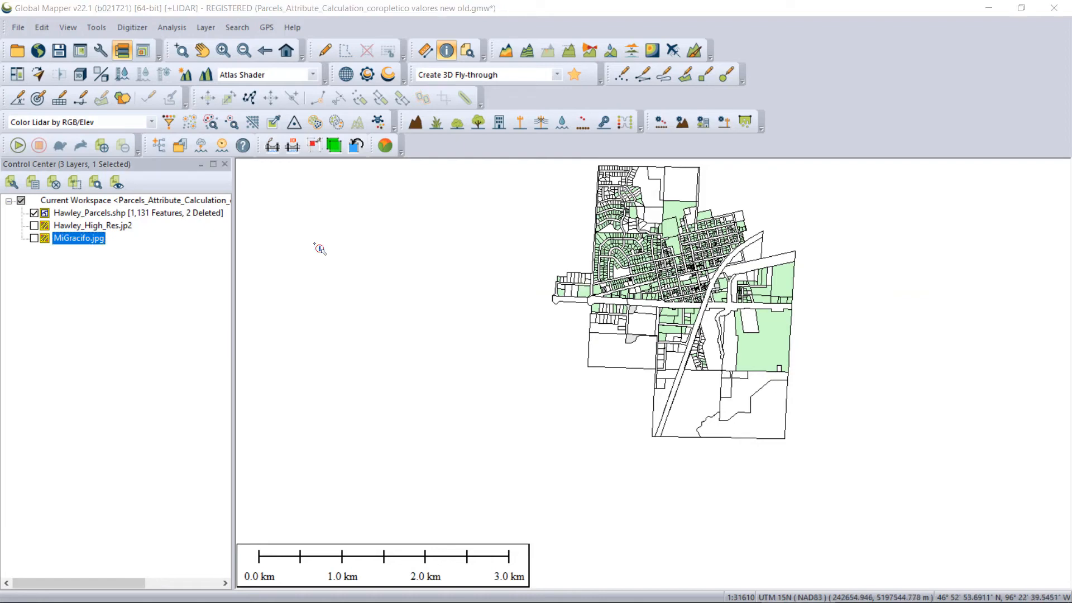
Create a new Pie Chart in the Graph and Chart Manager with Hawley_Parcels.shp as its source data.
left_click(173, 29)
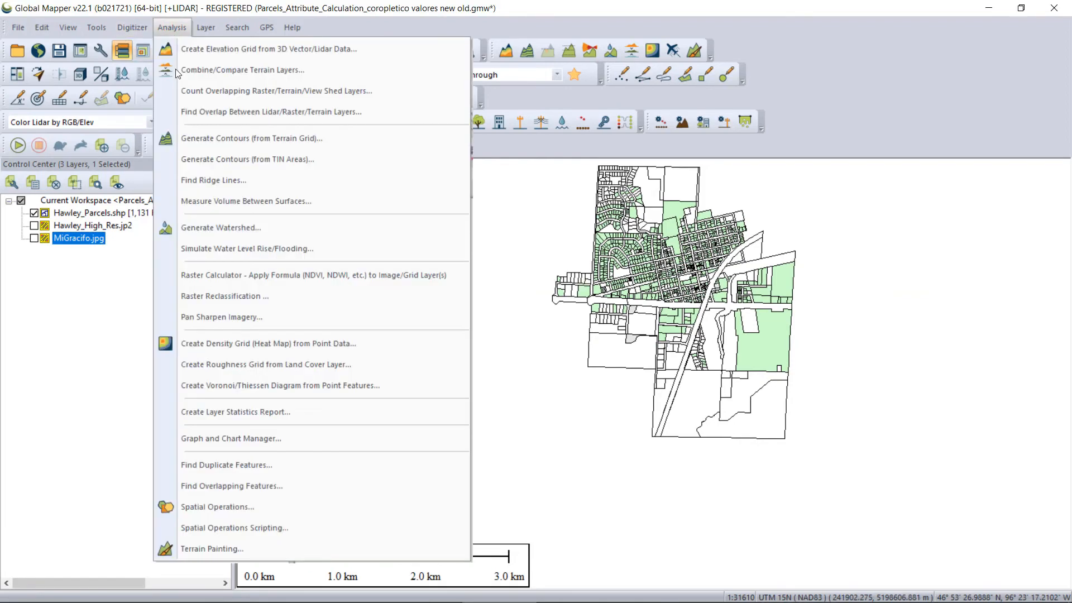
left_click(217, 440)
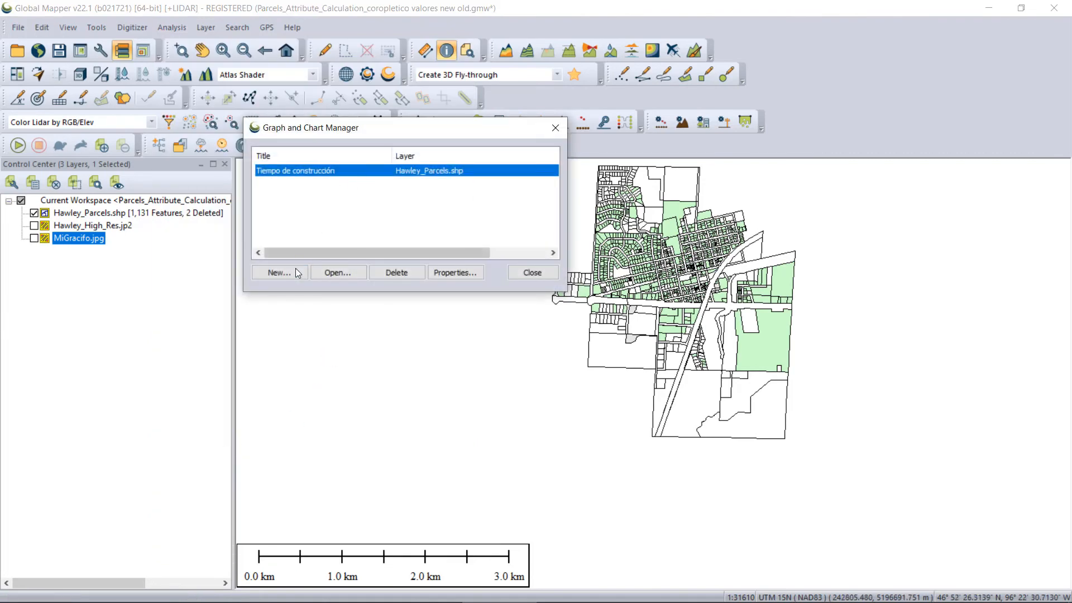
left_click(279, 273)
left_click(125, 51)
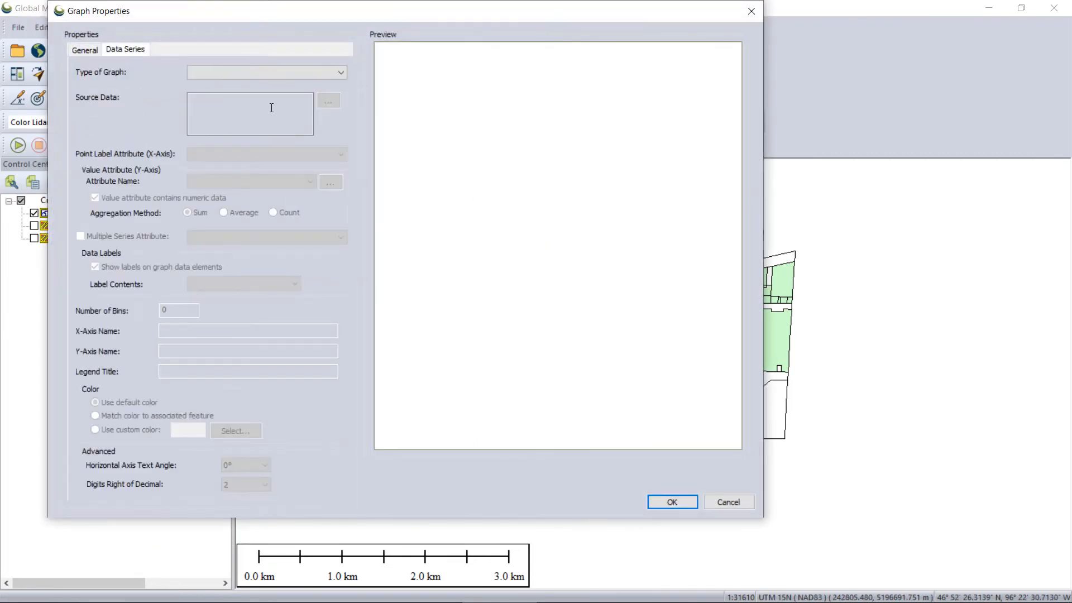
left_click(338, 72)
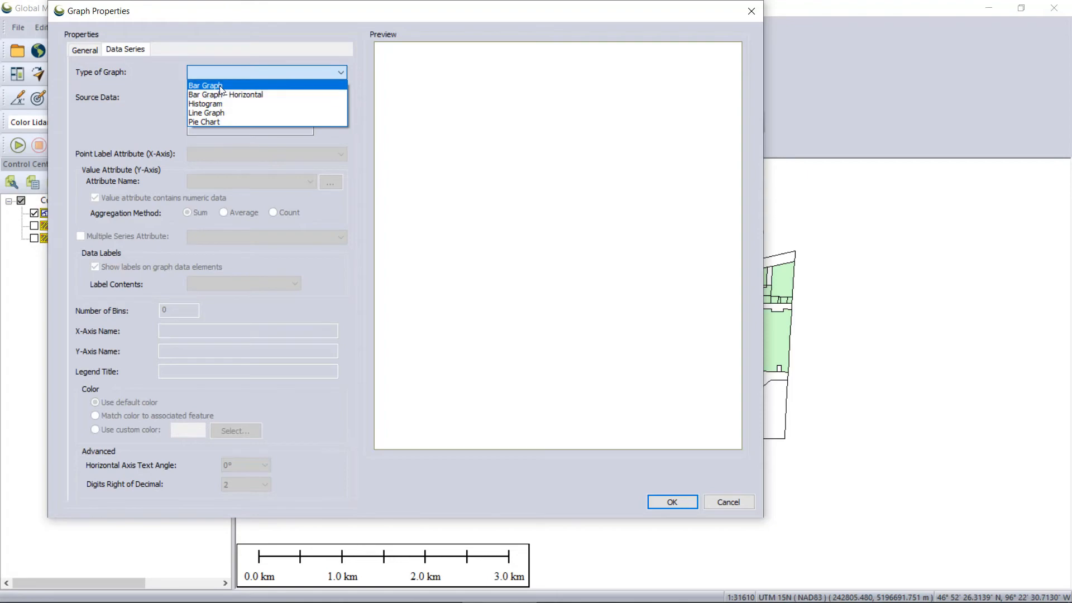
left_click(215, 121)
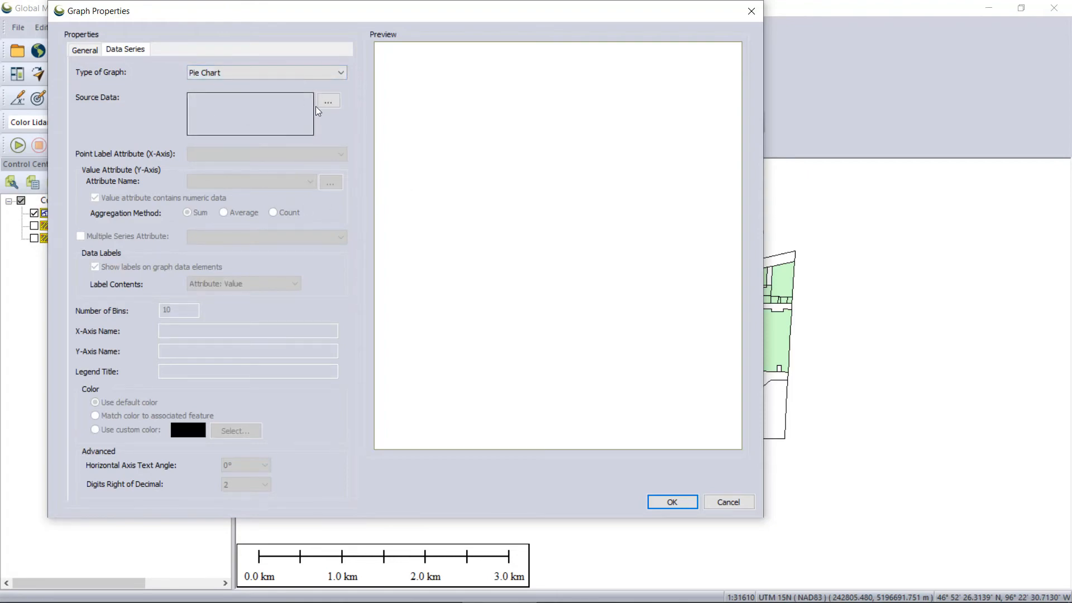
left_click(322, 106)
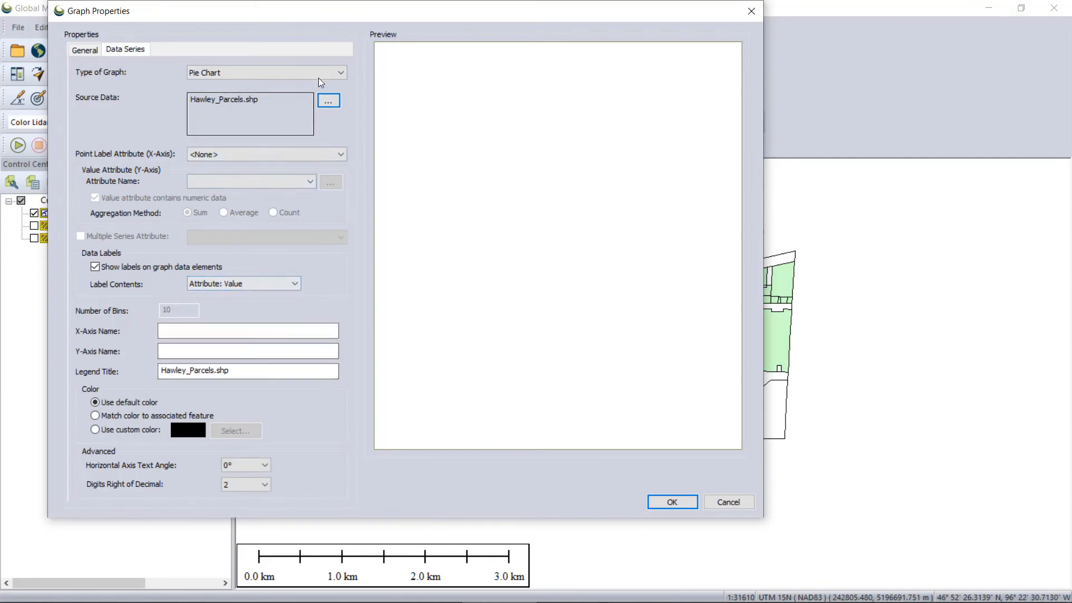
Try the Histogram and Line Graph types with Hawley_Parcels.shp as source data, and return the graph type to Pie Chart.
left_click(342, 73)
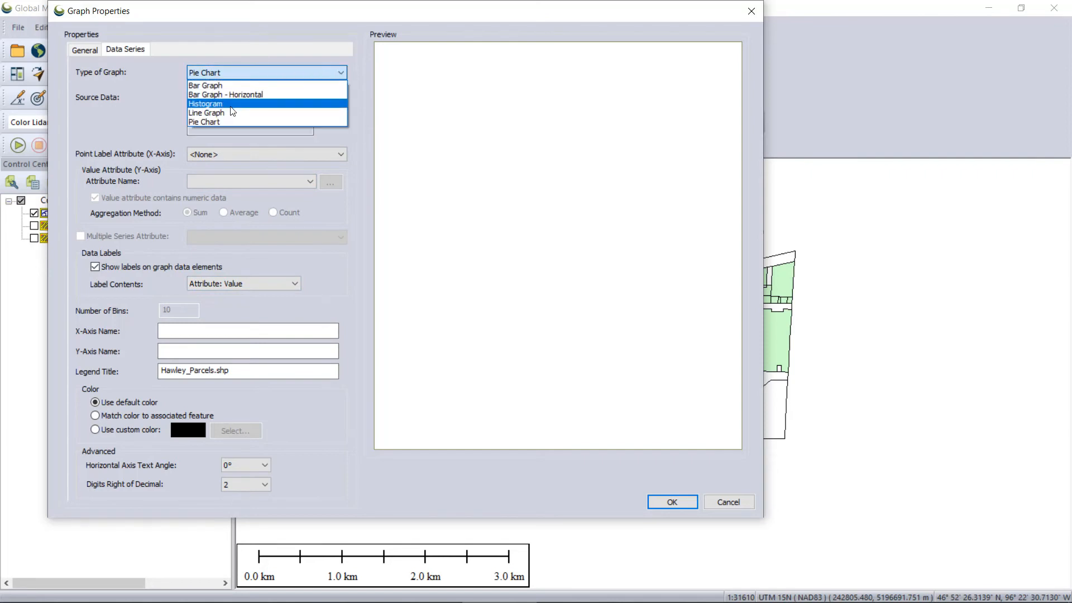
left_click(232, 105)
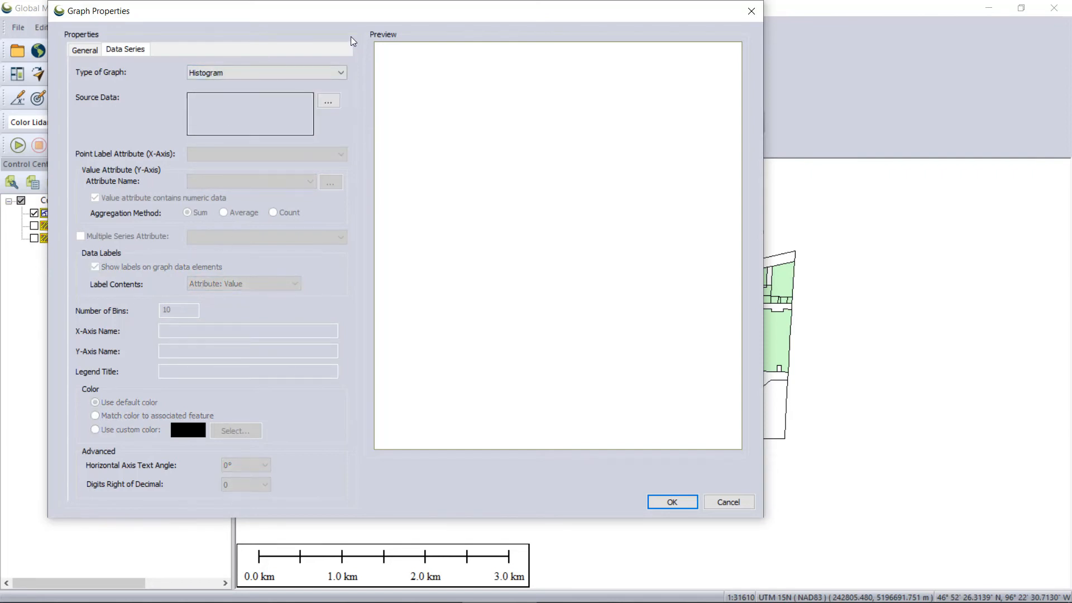
left_click(316, 75)
left_click(236, 116)
left_click(330, 102)
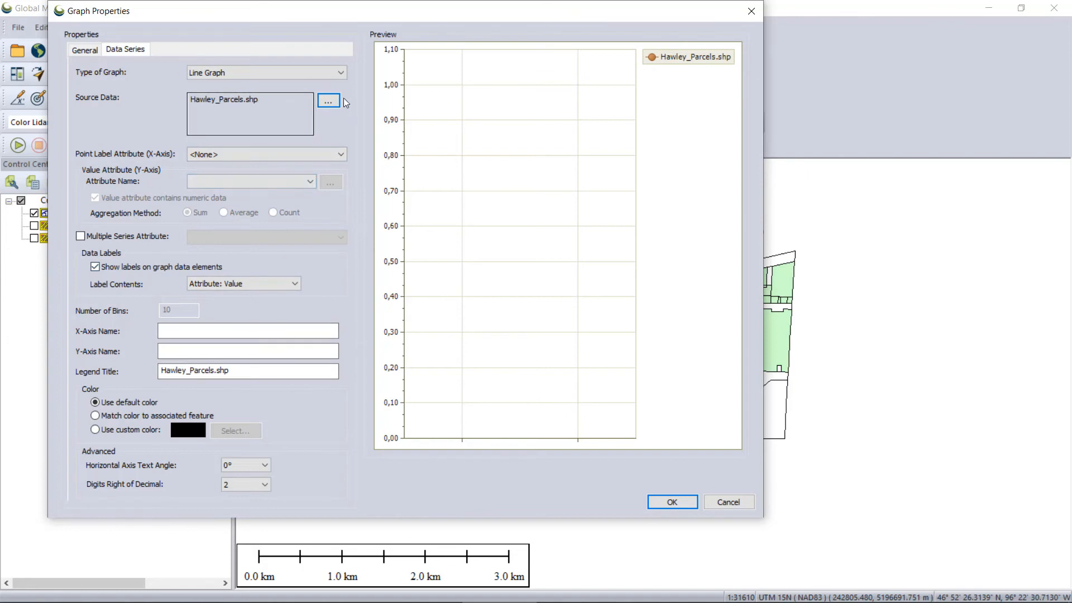
left_click(331, 73)
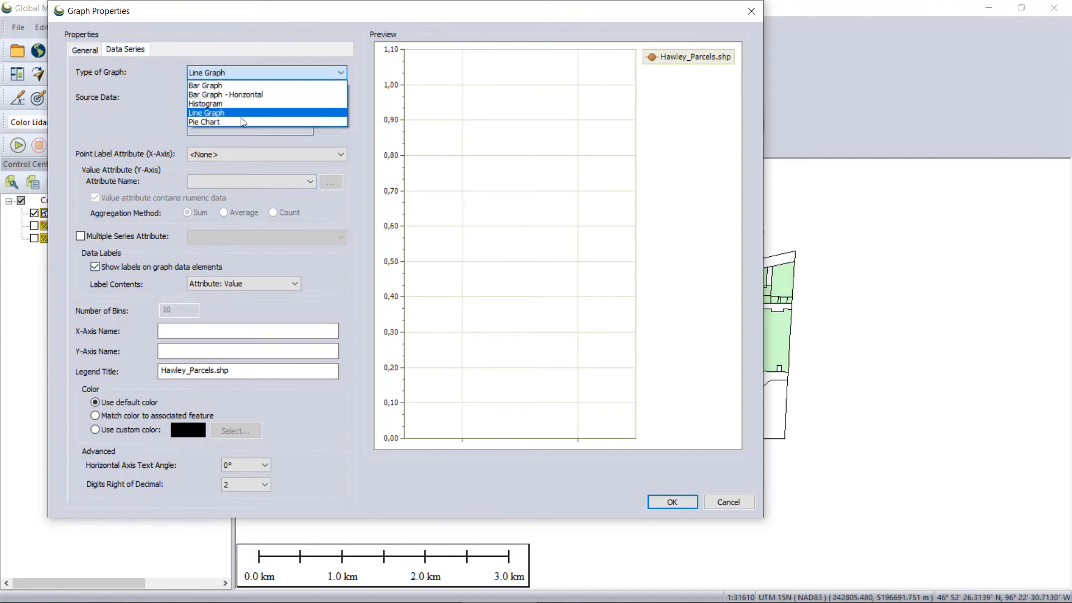
left_click(241, 122)
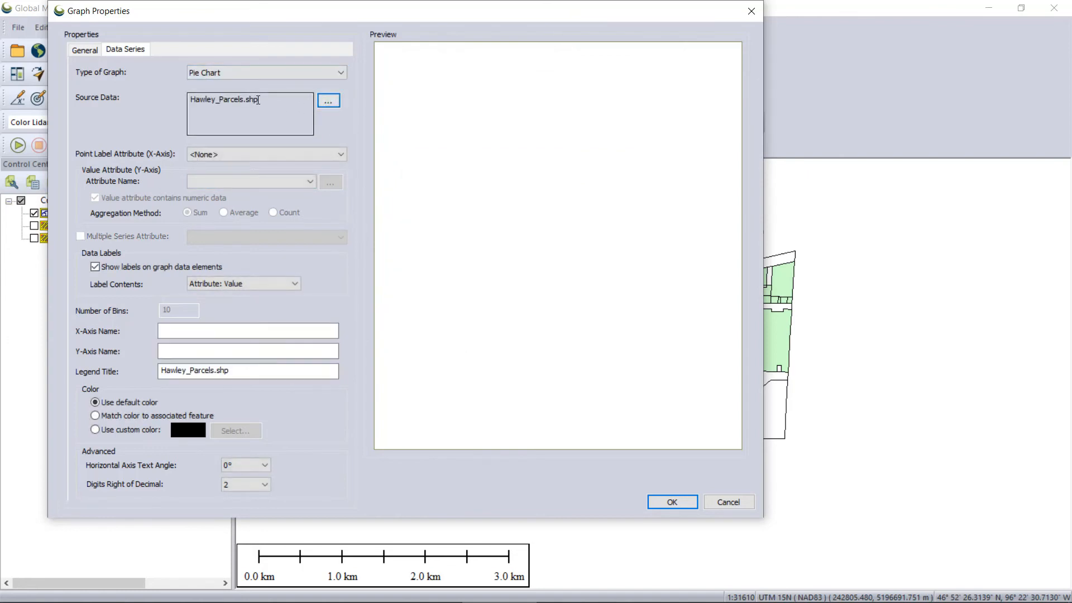
Set the pie chart's point label attribute to ZONE and its value attribute to NET_TAX.
left_click(333, 156)
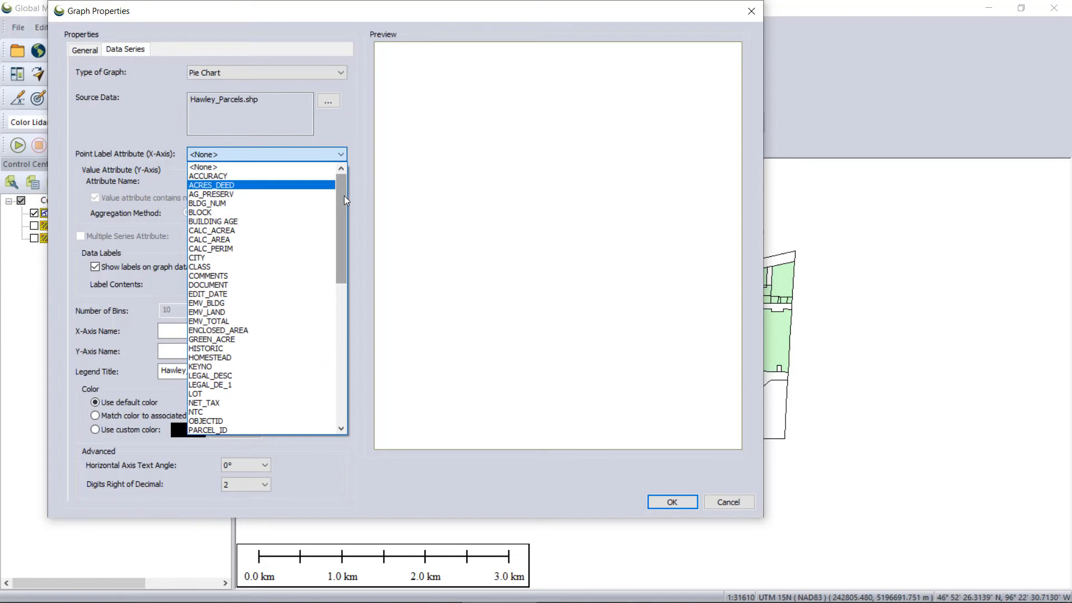
left_click_drag(344, 197, 289, 364)
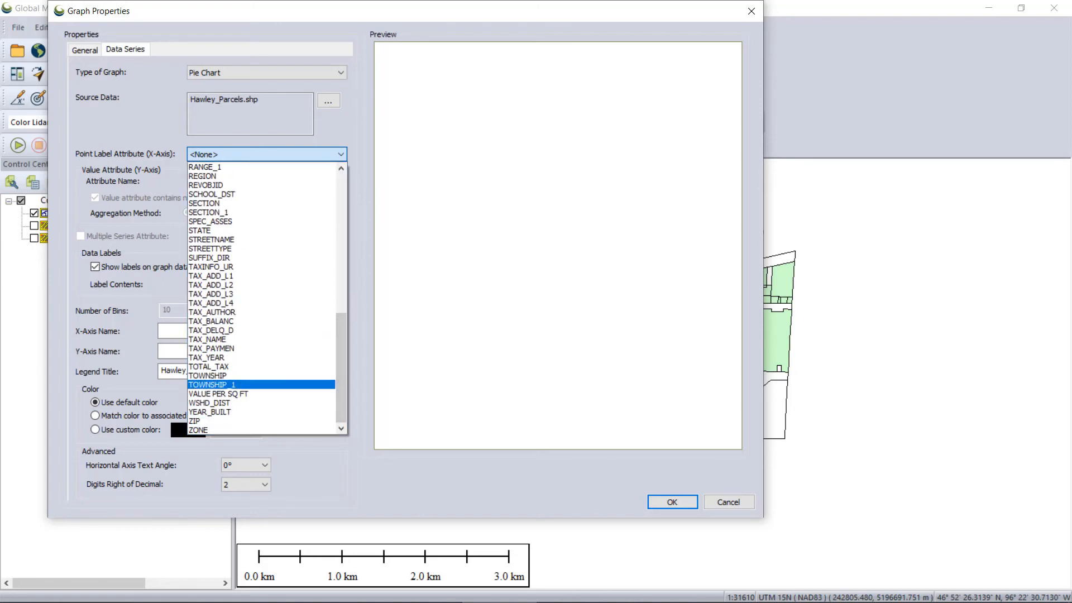
left_click(380, 300)
left_click(334, 157)
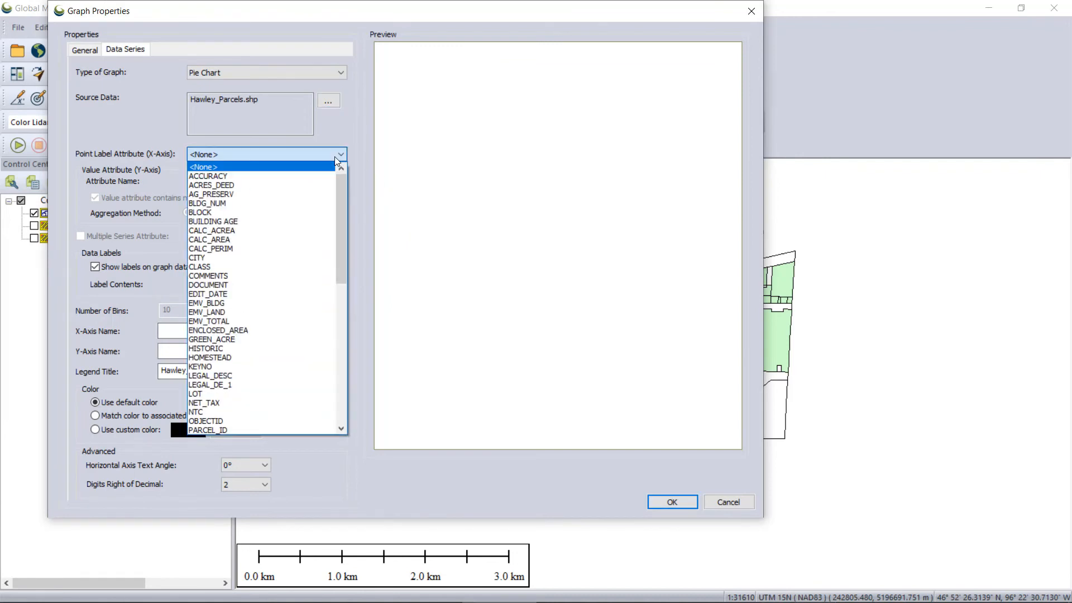
left_click_drag(340, 198, 339, 374)
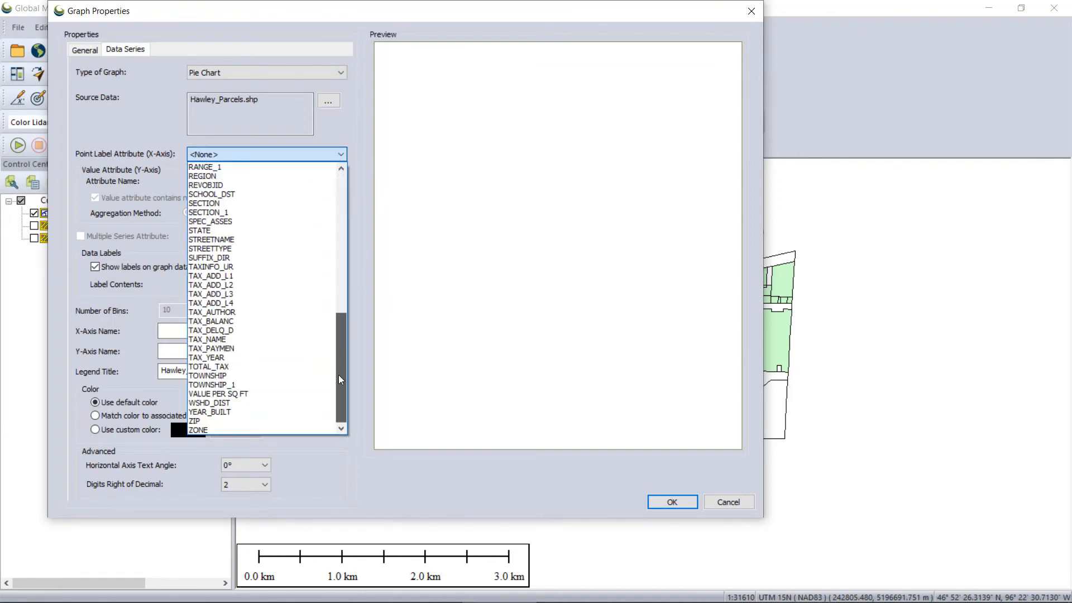
left_click(196, 421)
left_click(307, 181)
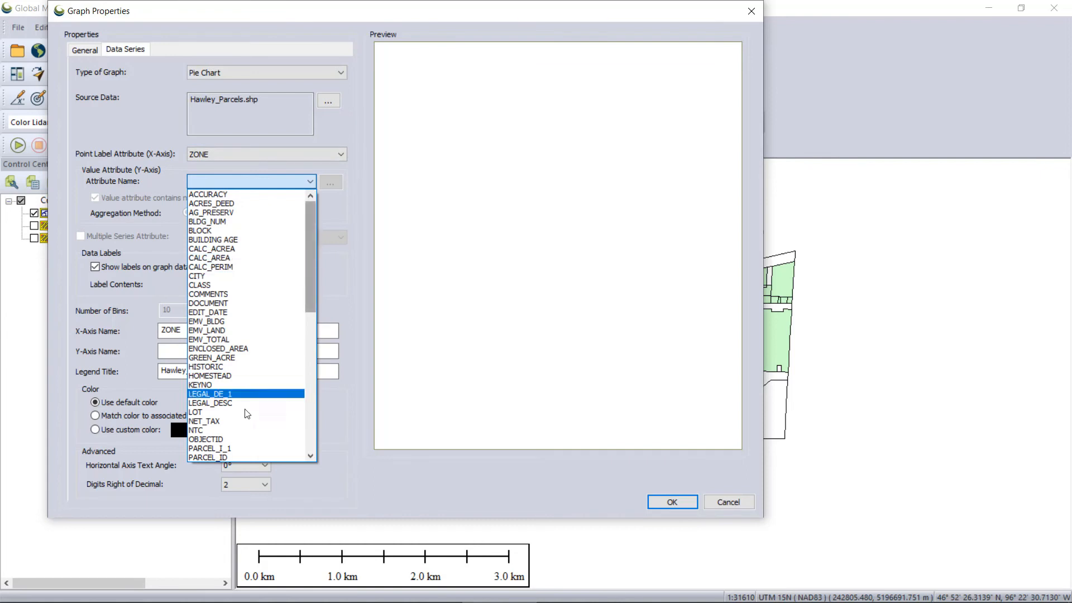
left_click(216, 422)
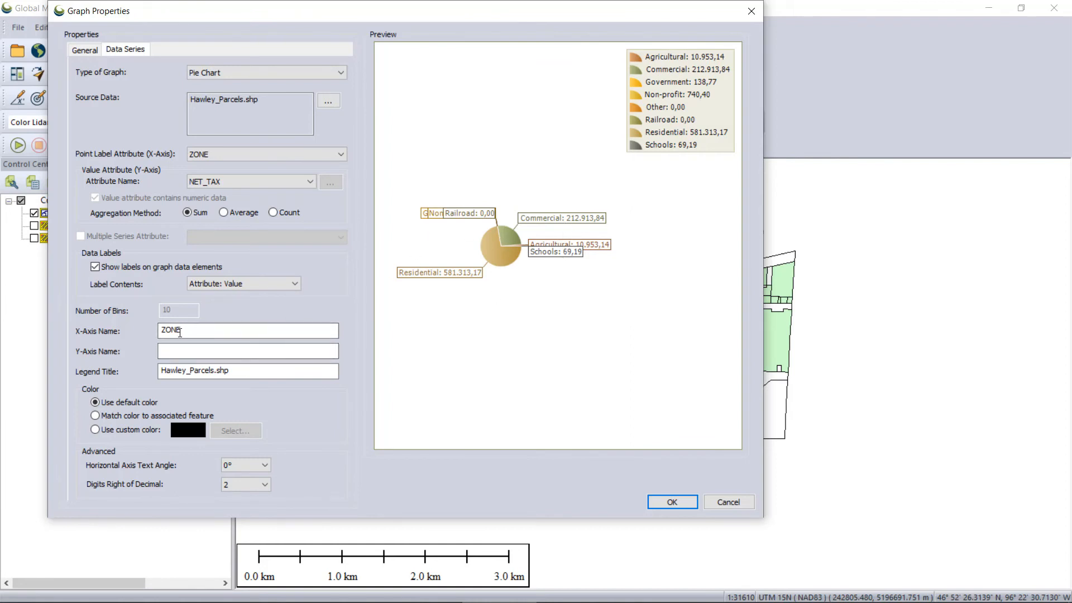
Name the X-axis "Zona" and the Y-axis "Impuestos".
left_click(208, 335)
left_click_drag(177, 331, 154, 329)
type("Impuestos")
key("Tab")
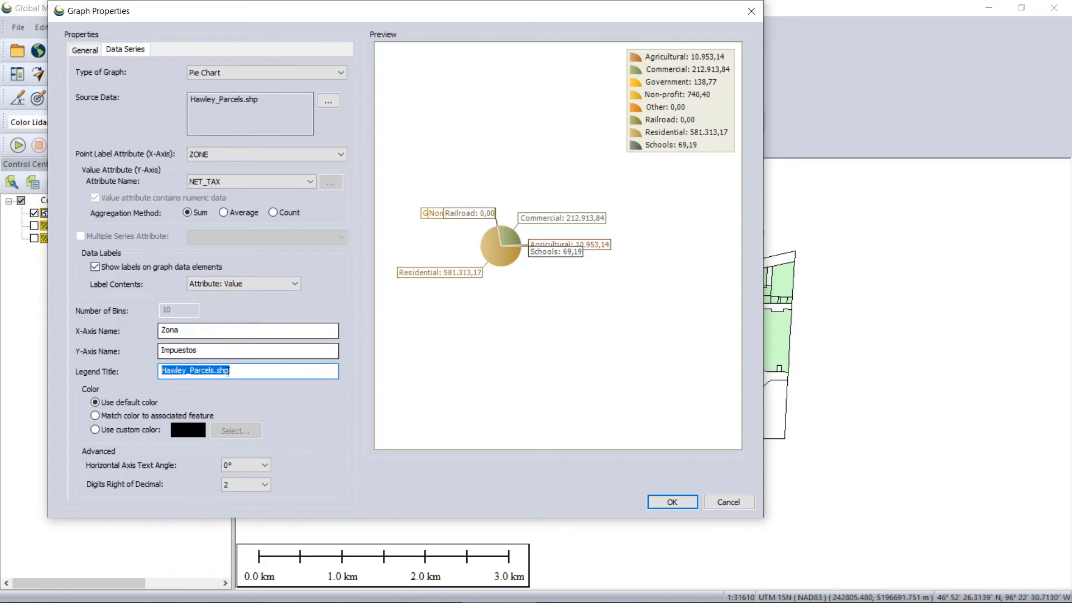
Title the pie chart "Impuestos por Zonas".
left_click(74, 51)
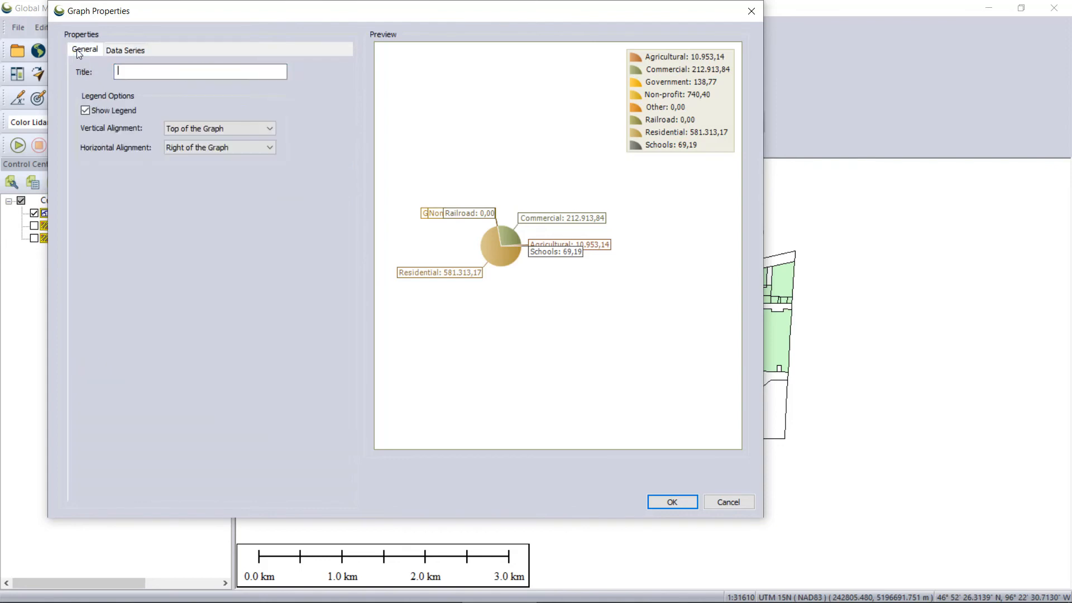
left_click(151, 71)
type("Impues")
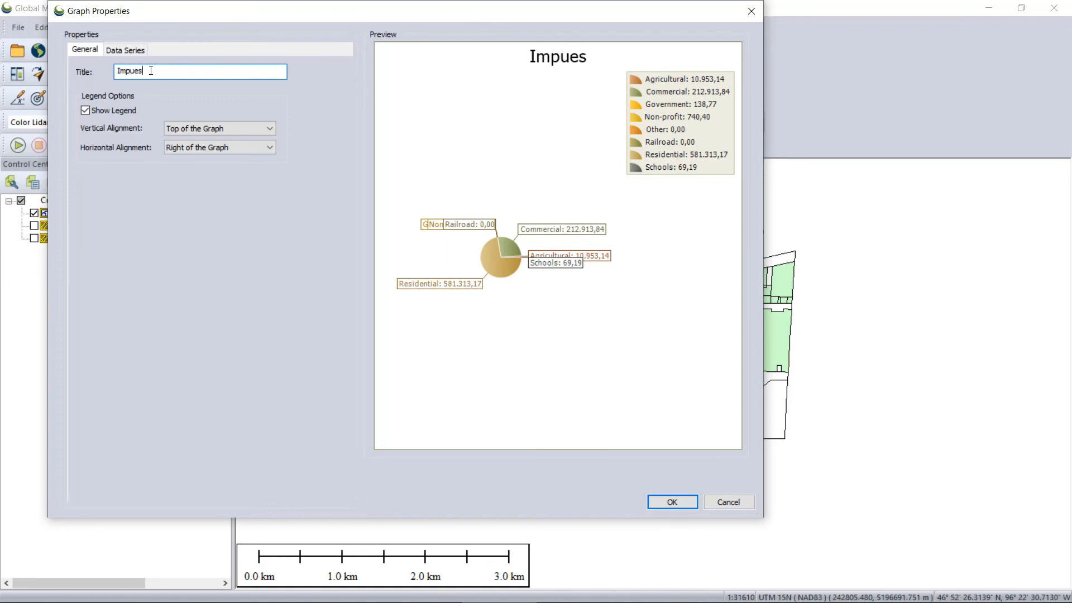
type("tos por zonas")
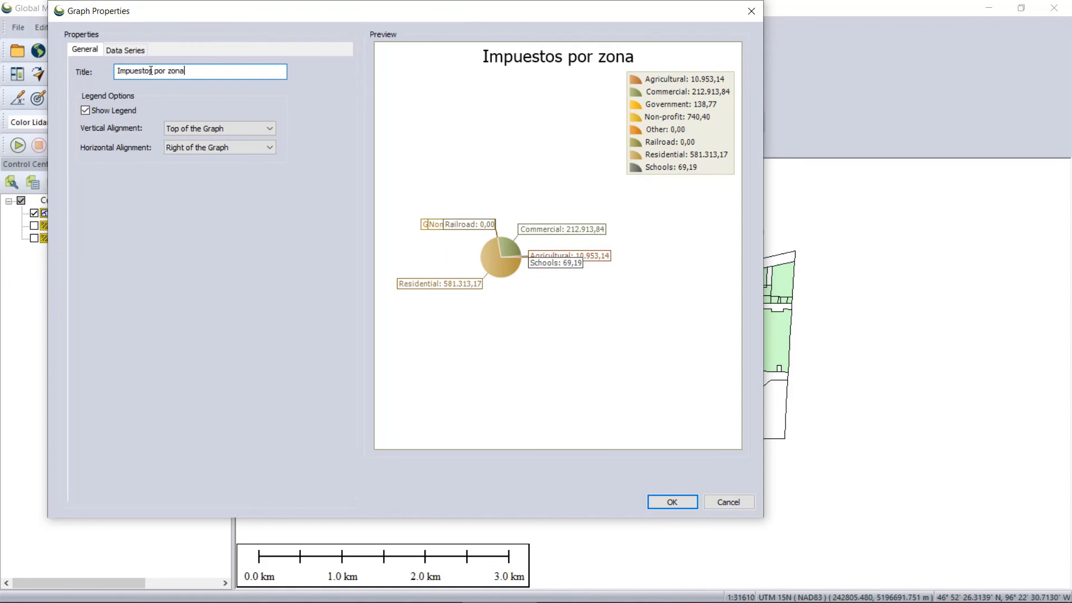
key("BackSpace")
key("BackSpace")
key("BackSpace")
key("BackSpace")
key("BackSpace")
type("Z")
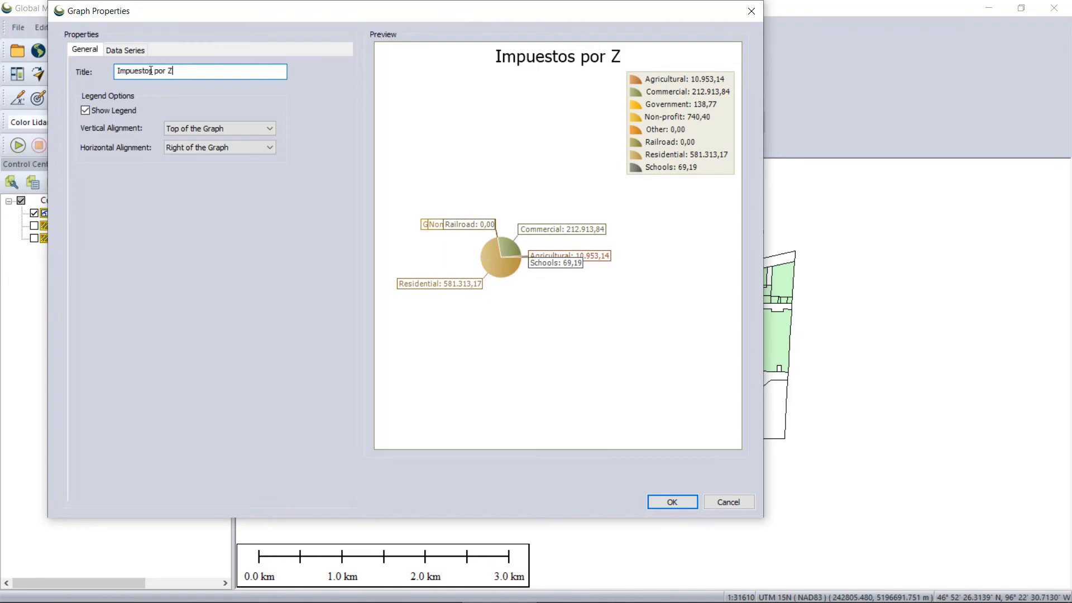
type("onas")
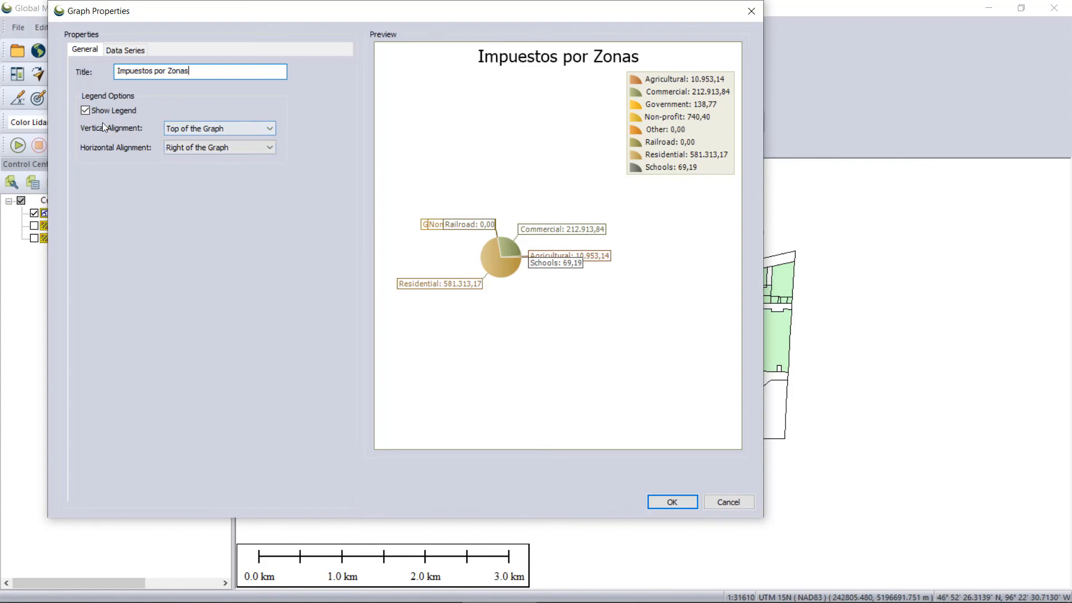
Align the legend vertically to Bottom of the Graph and horizontally to Center of the Graph.
left_click(256, 130)
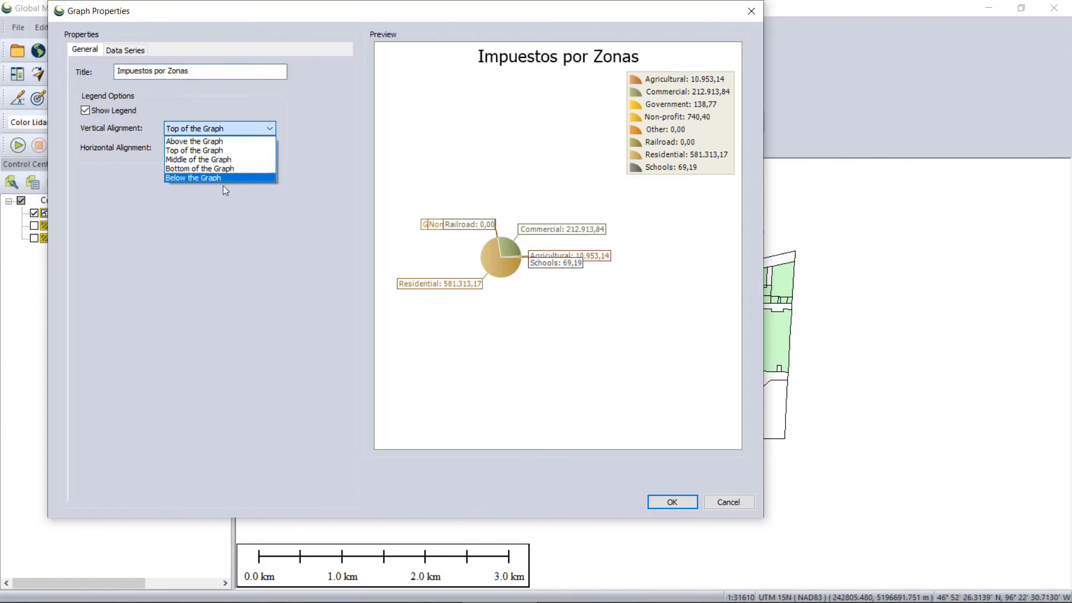
left_click(216, 168)
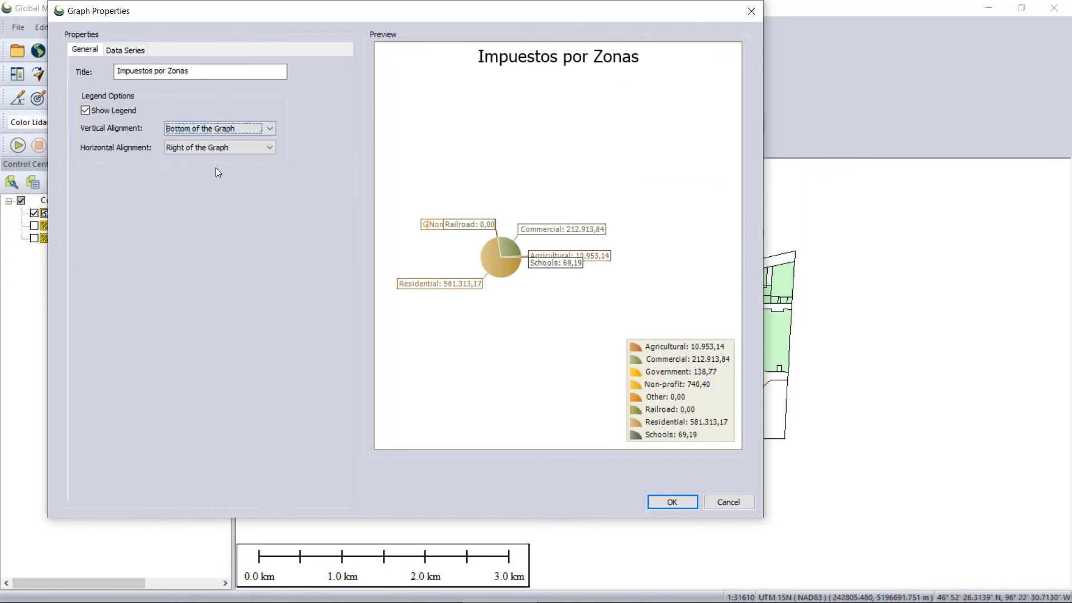
left_click(272, 148)
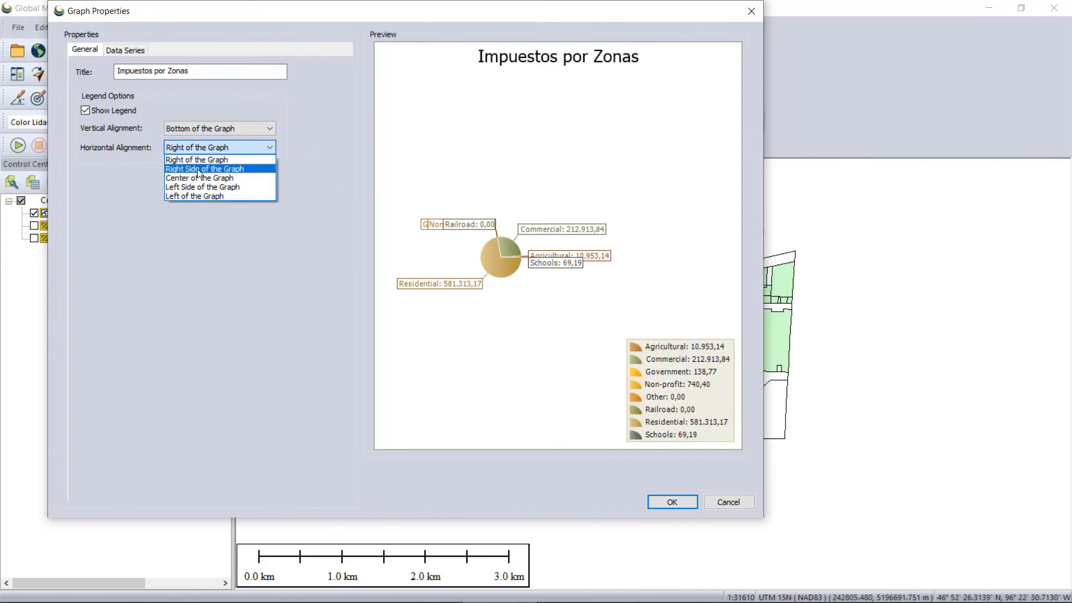
left_click(226, 178)
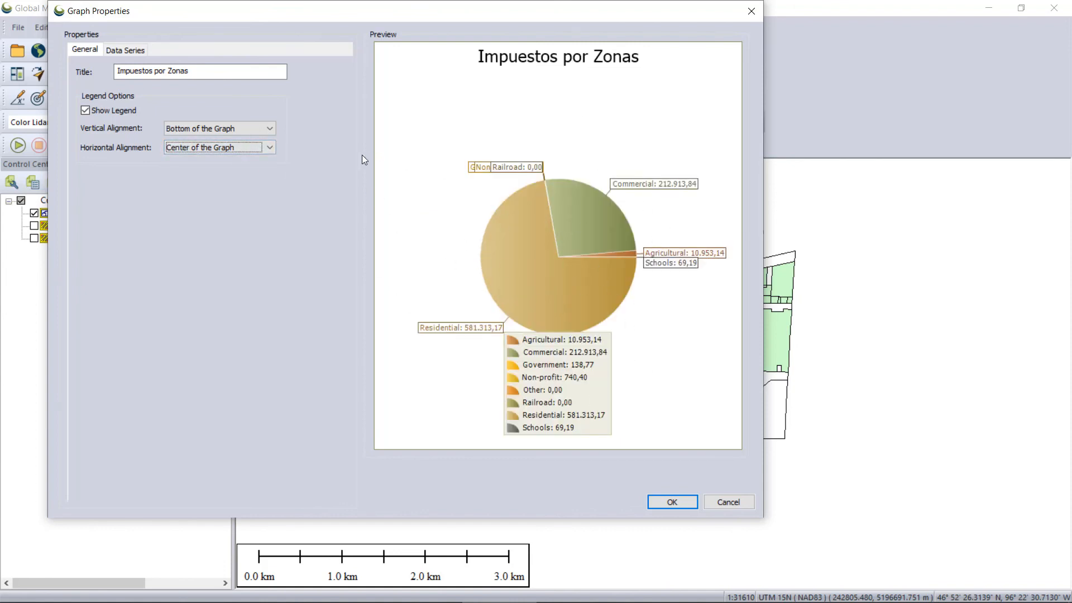
Try the Left Side, Left and Right of the Graph legend alignments, and return to Center of the Graph.
left_click(267, 150)
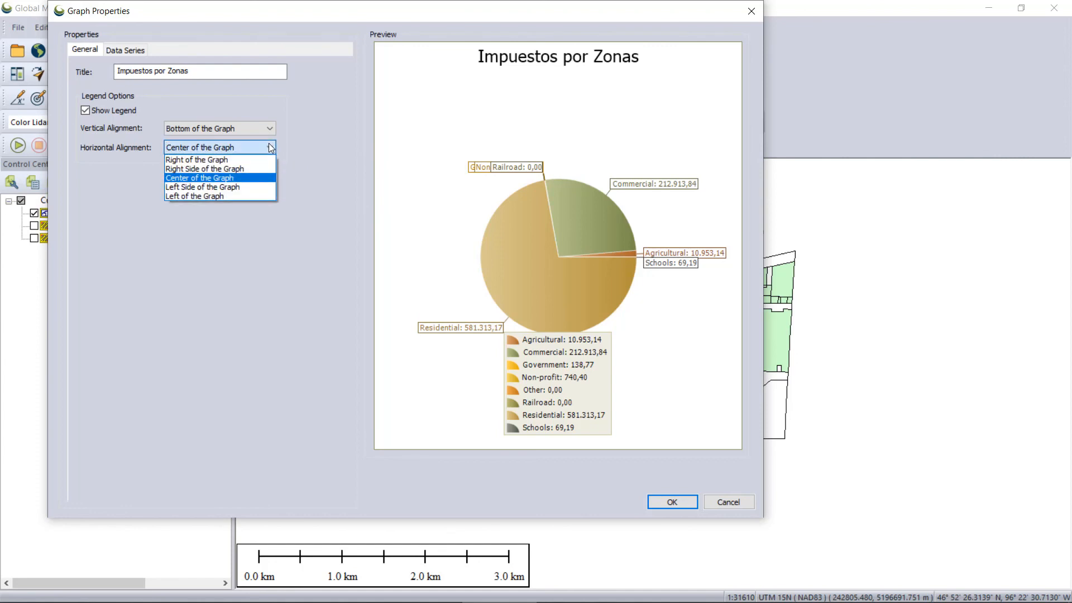
left_click(223, 188)
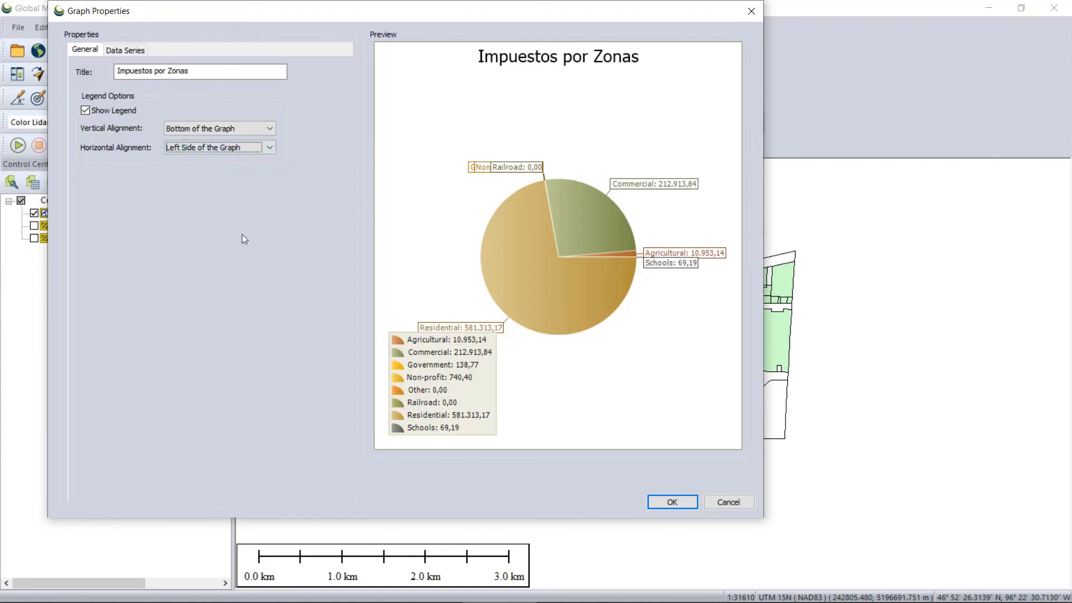
left_click(271, 147)
left_click(246, 196)
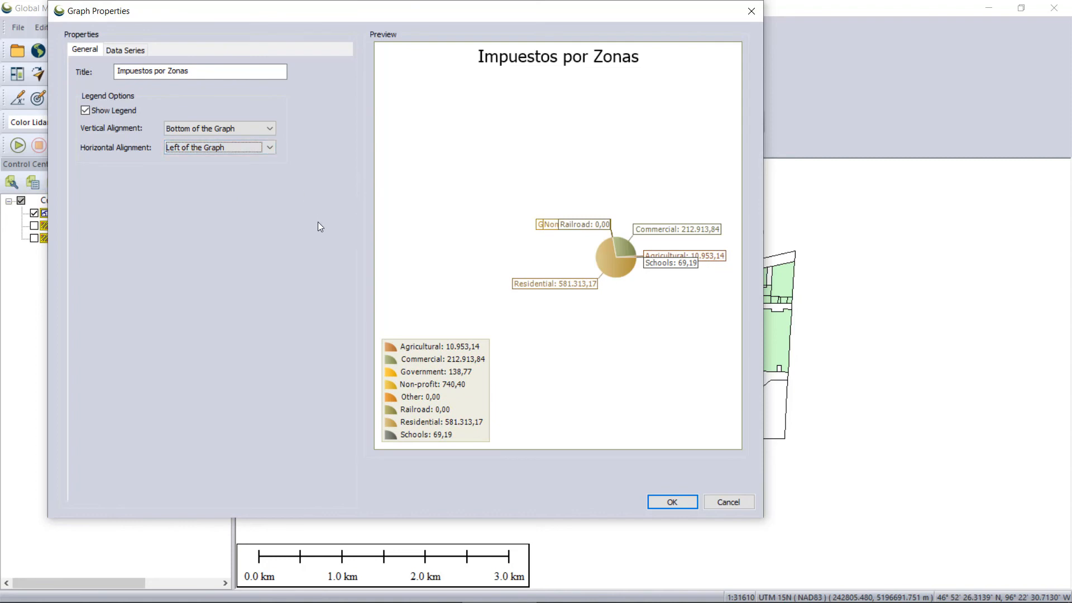
left_click(269, 149)
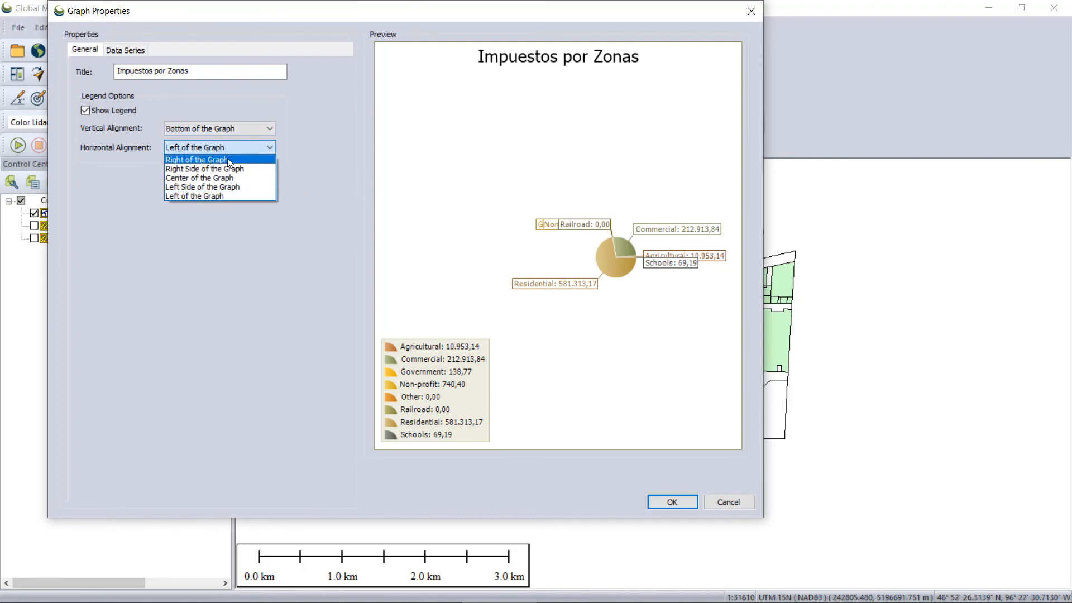
left_click(227, 160)
left_click(263, 149)
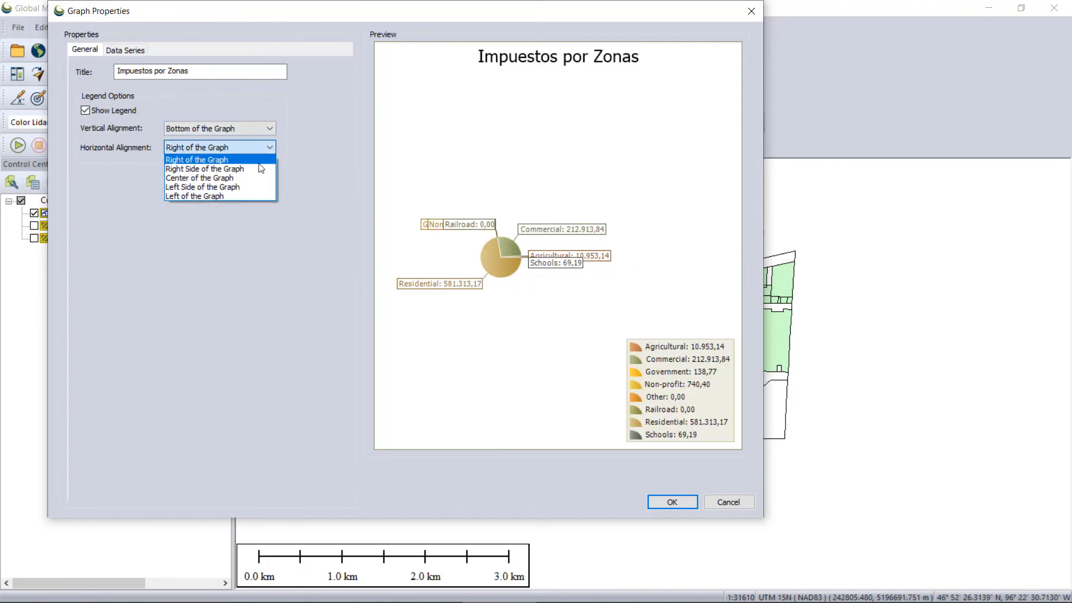
left_click(232, 178)
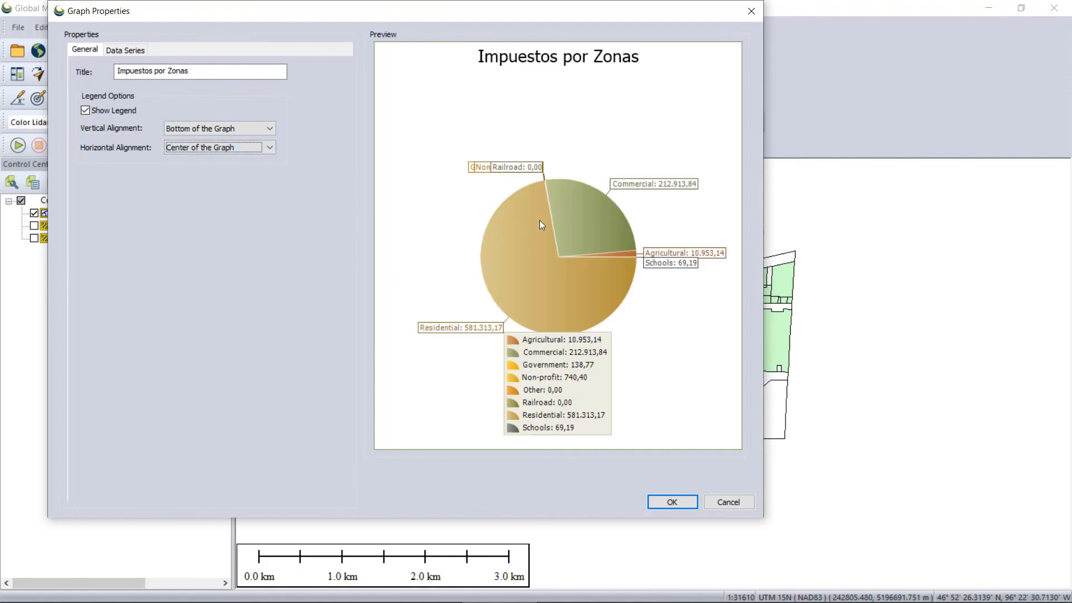
Accept the graph properties to generate the pie chart, and reposition its graph window over the map.
left_click(669, 501)
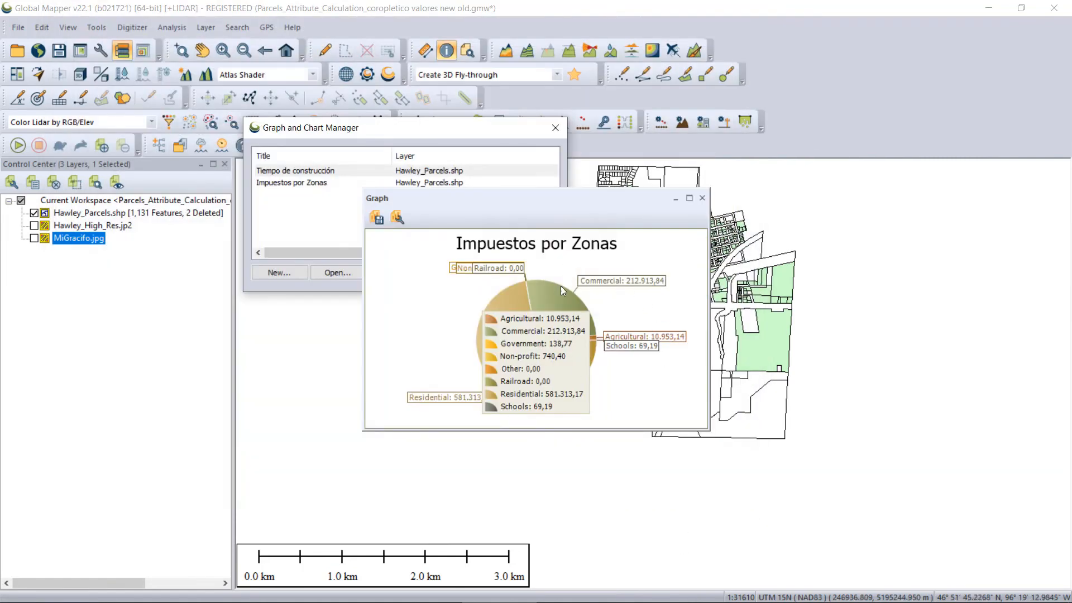
left_click_drag(563, 210, 489, 220)
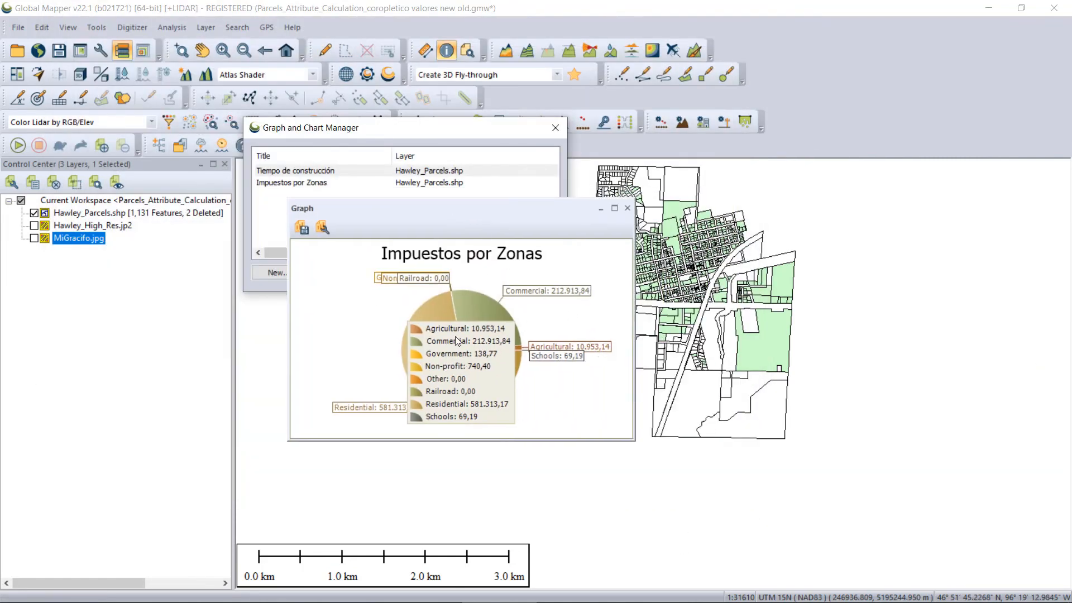